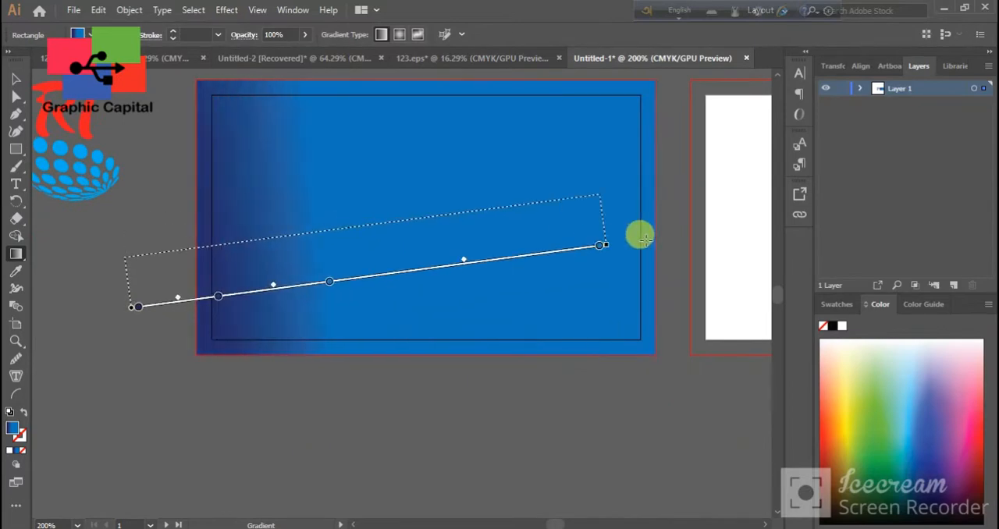
# Run the card background's gradient diagonally, from dark blue at the upper-left corner to bright blue at the lower-right corner
pyautogui.scroll(-3, 302, 294)
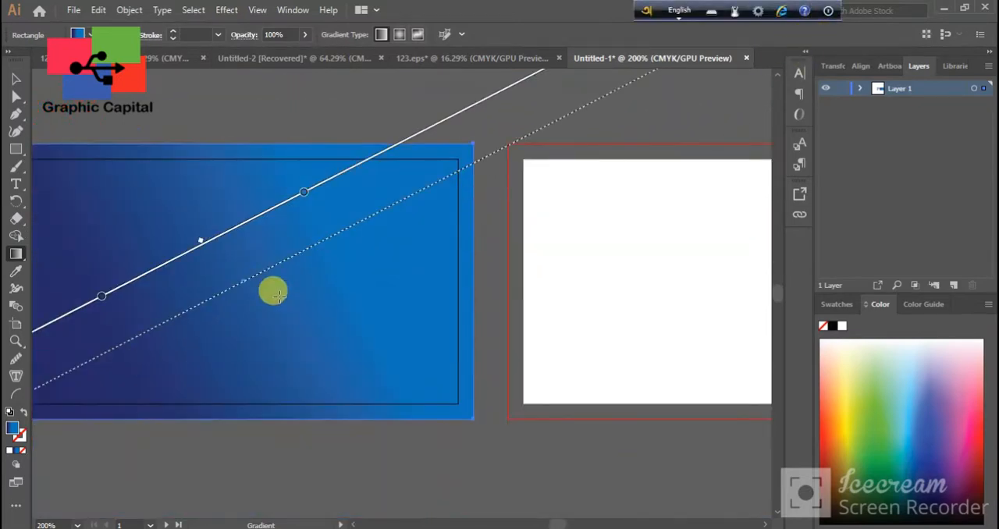
pyautogui.press('space')
pyautogui.moveTo(326, 284); pyautogui.dragTo(434, 308)
pyautogui.moveTo(101, 187); pyautogui.dragTo(173, 262)
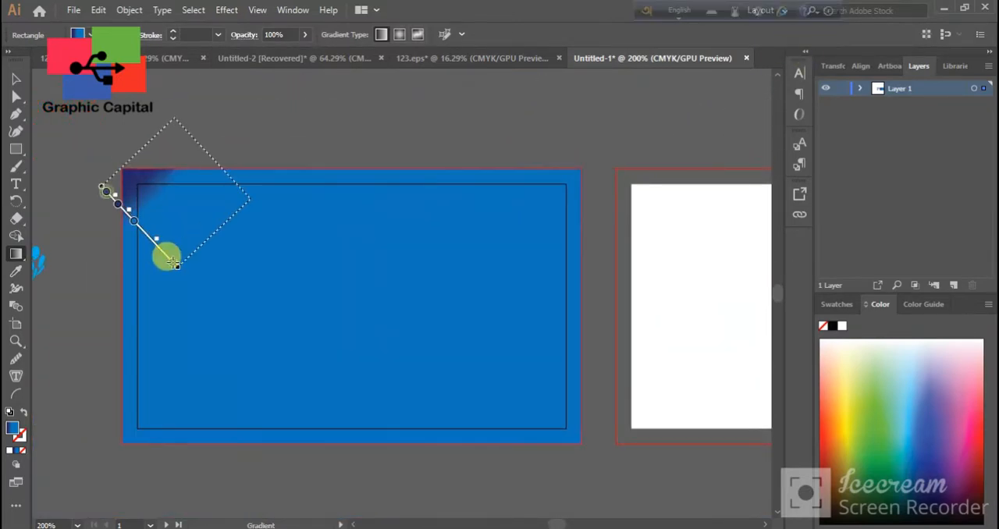
pyautogui.moveTo(69, 163); pyautogui.dragTo(769, 512)
pyautogui.click(16, 79)
pyautogui.press('space')
pyautogui.moveTo(114, 161); pyautogui.dragTo(376, 523)
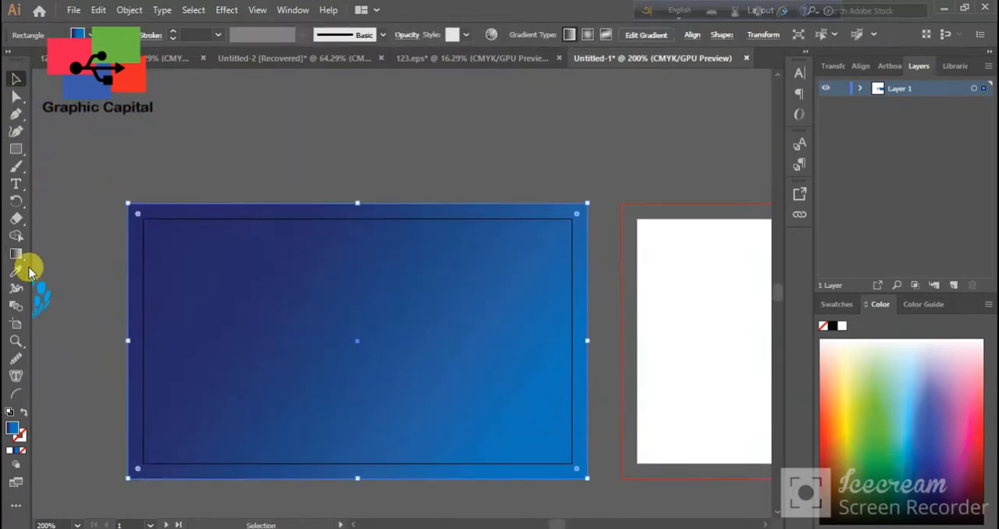
pyautogui.click(19, 121)
pyautogui.click(344, 479)
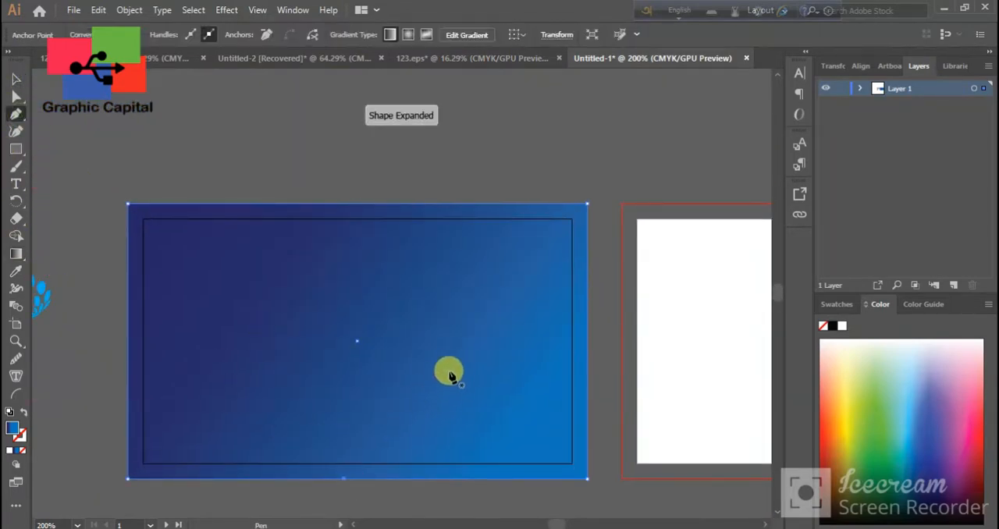
pyautogui.click(455, 368)
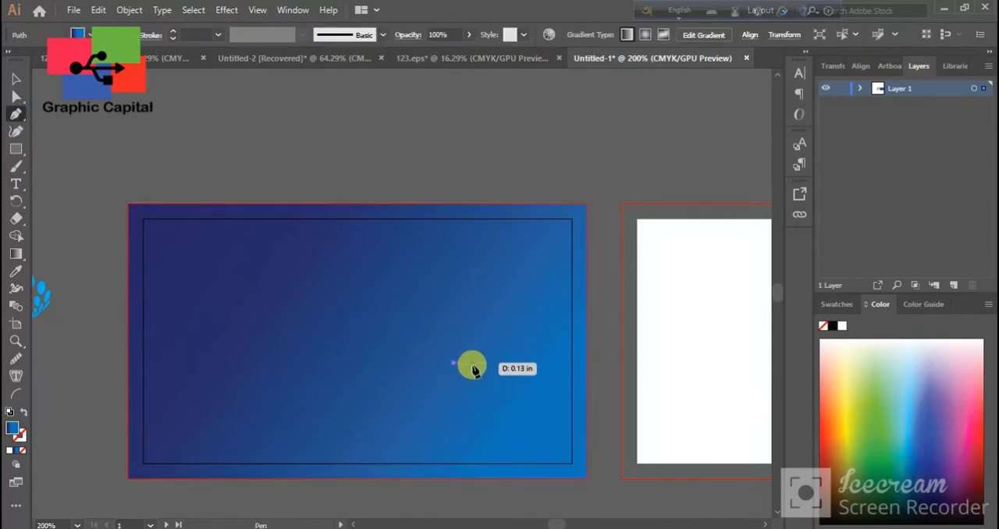
pyautogui.click(587, 364)
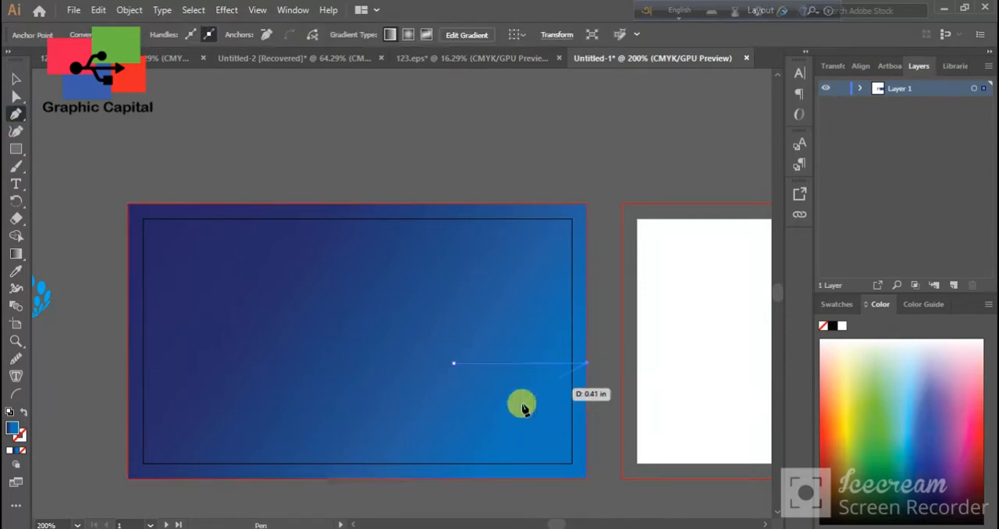
pyautogui.click(352, 477)
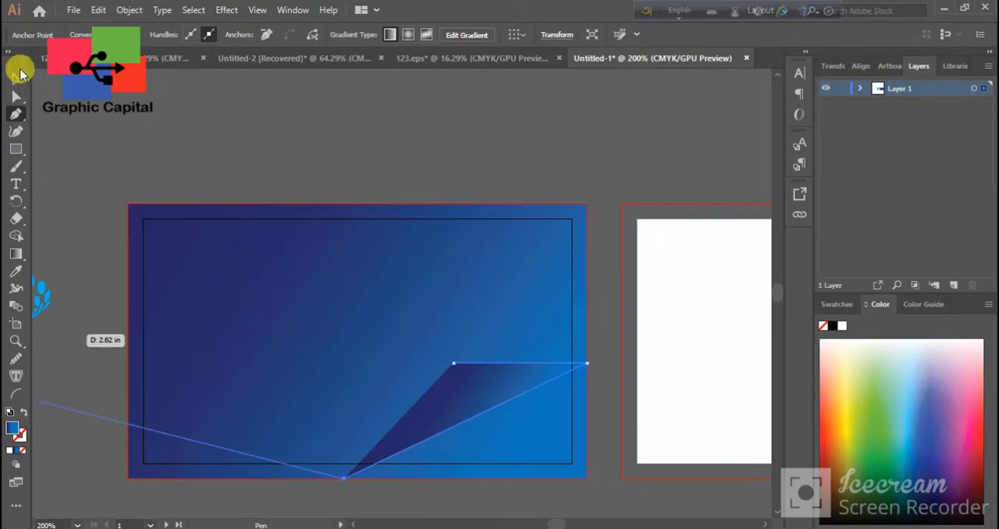
pyautogui.click(15, 79)
pyautogui.click(293, 151)
pyautogui.hscroll(2, 463, 435)
pyautogui.click(417, 408)
pyautogui.press('Delete')
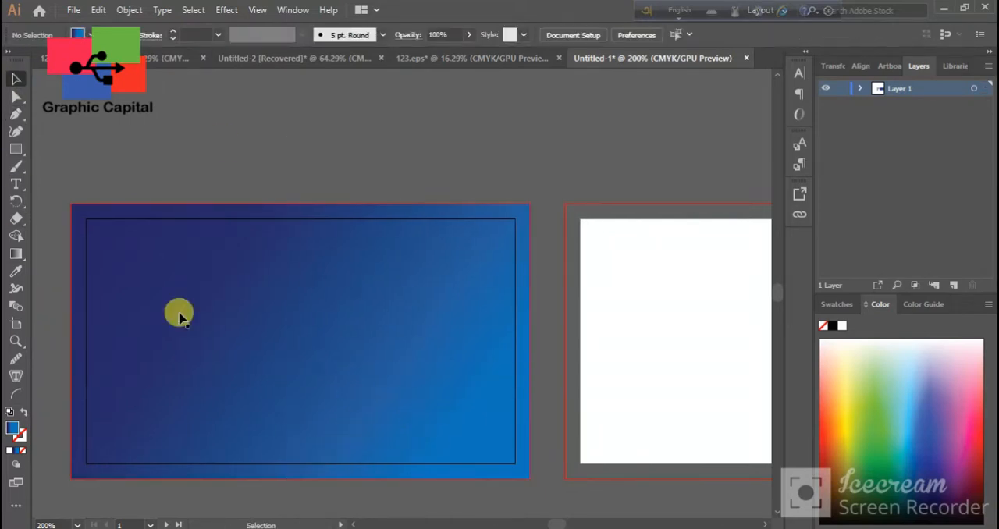
# Draw a triangle with the Pen tool from the card's bottom edge to a point right of its centre and across to the right edge
pyautogui.click(309, 479)
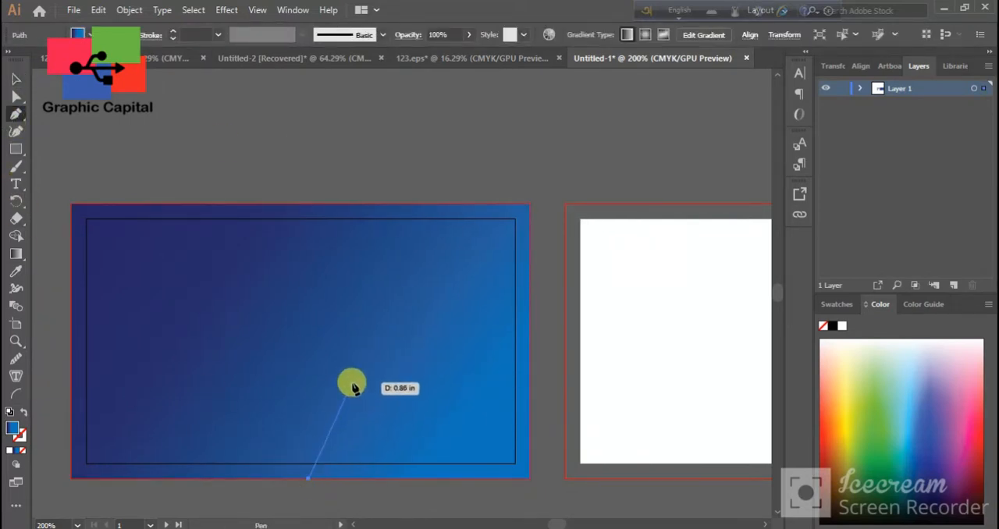
pyautogui.hotkey('ctrl', 'z')
pyautogui.click(266, 478)
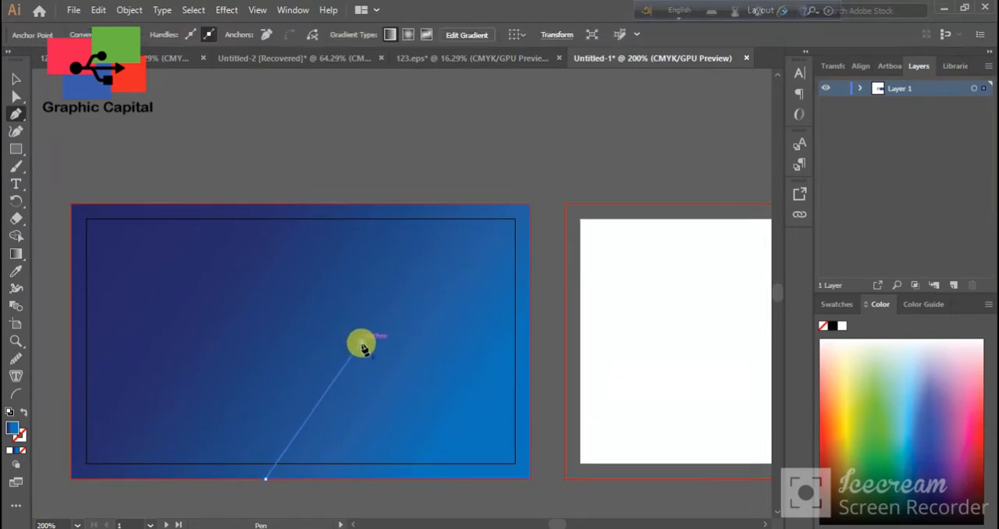
pyautogui.click(529, 341)
pyautogui.click(266, 478)
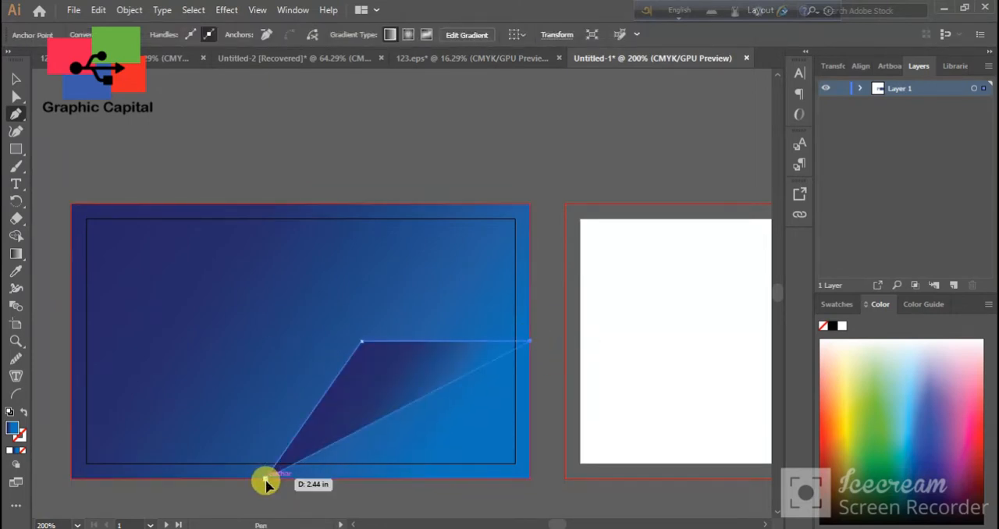
# Draw a narrow triangle with the Pen tool from the lower triangle's inner corner up to two points on the card's top edge
pyautogui.keyDown('ctrl'); pyautogui.click(89, 112); pyautogui.keyUp('ctrl')
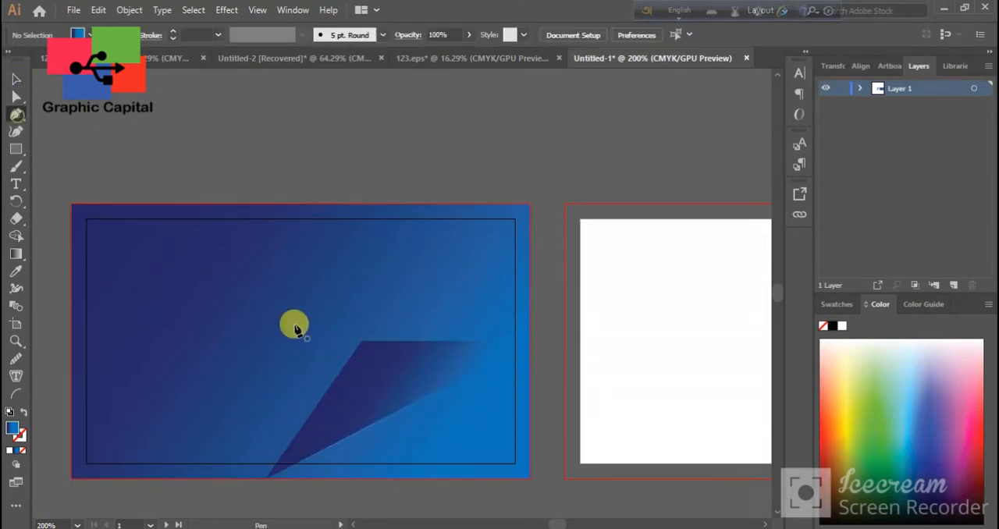
pyautogui.click(361, 342)
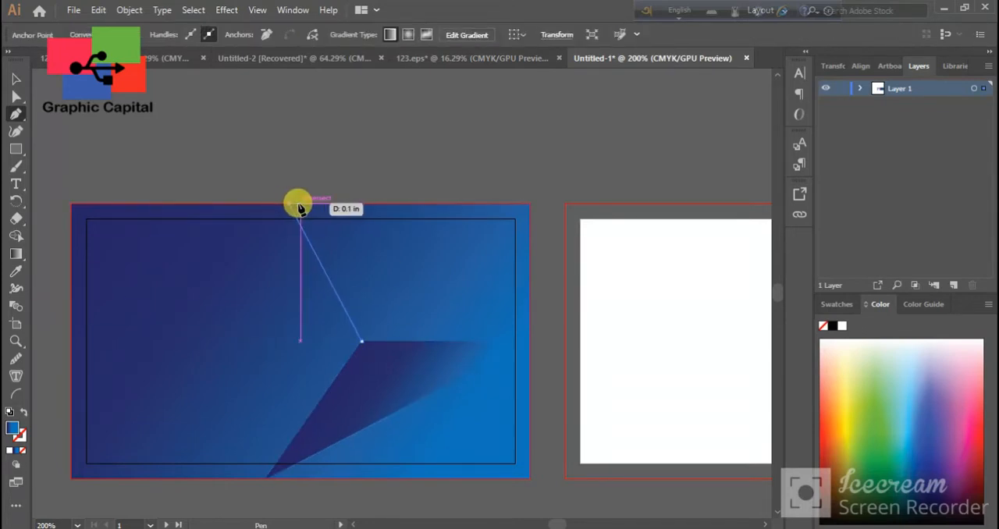
pyautogui.click(362, 204)
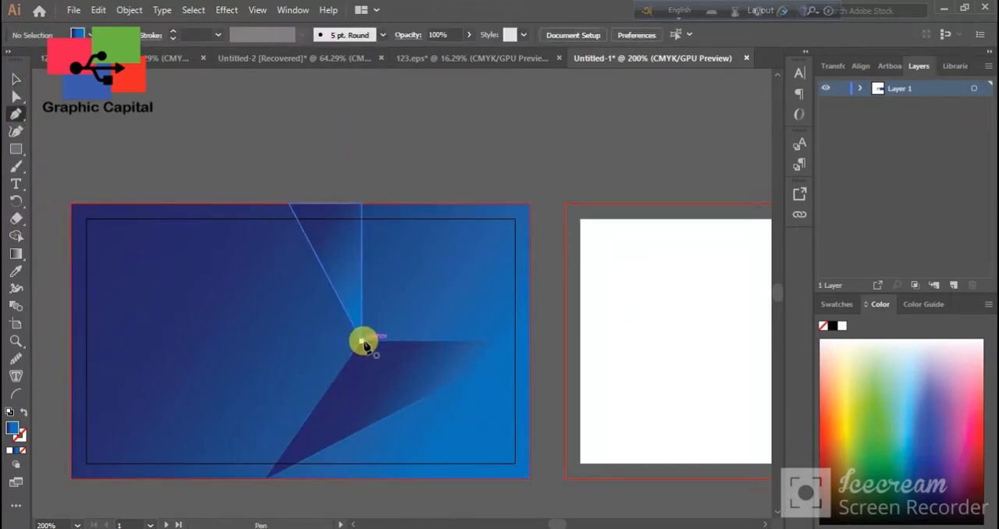
# Draw a triangle from the shared inner corner to the middle of the card's right edge and up to its top-right corner
pyautogui.click(363, 342)
pyautogui.click(529, 341)
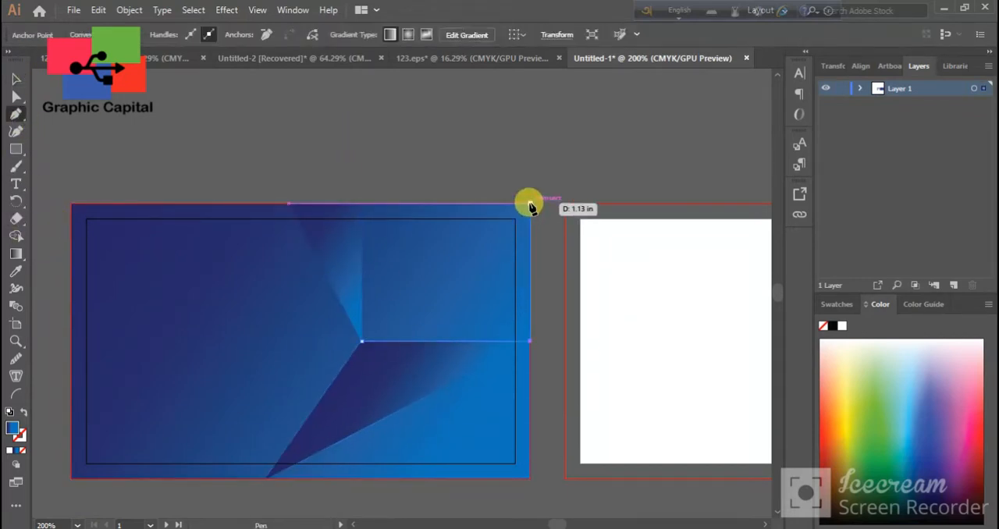
pyautogui.click(530, 205)
pyautogui.click(385, 142)
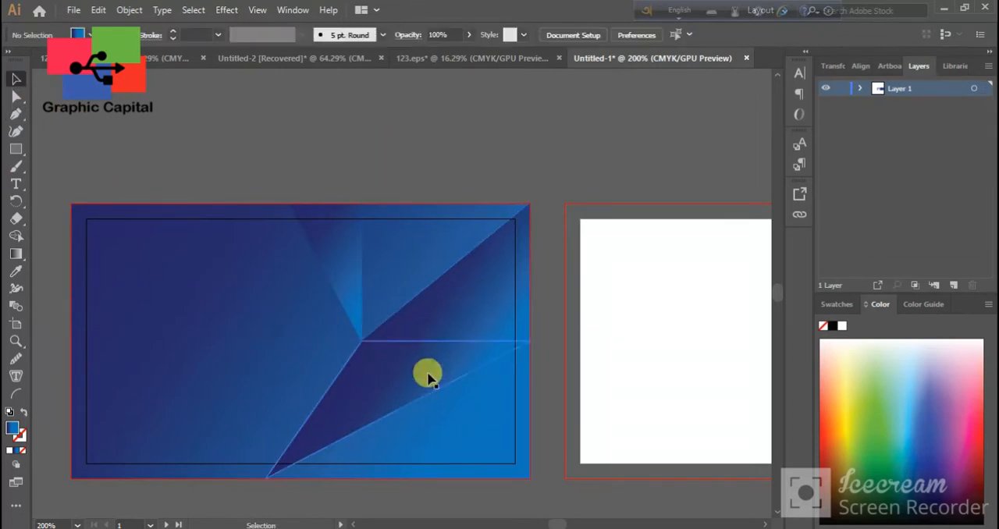
# Apply the middle sample square's gradient to the lower triangle and run it diagonally from lower left to upper right
pyautogui.click(429, 378)
pyautogui.press('space')
pyautogui.moveTo(119, 336); pyautogui.dragTo(233, 333)
pyautogui.moveTo(80, 354); pyautogui.dragTo(216, 357)
pyautogui.click(54, 327)
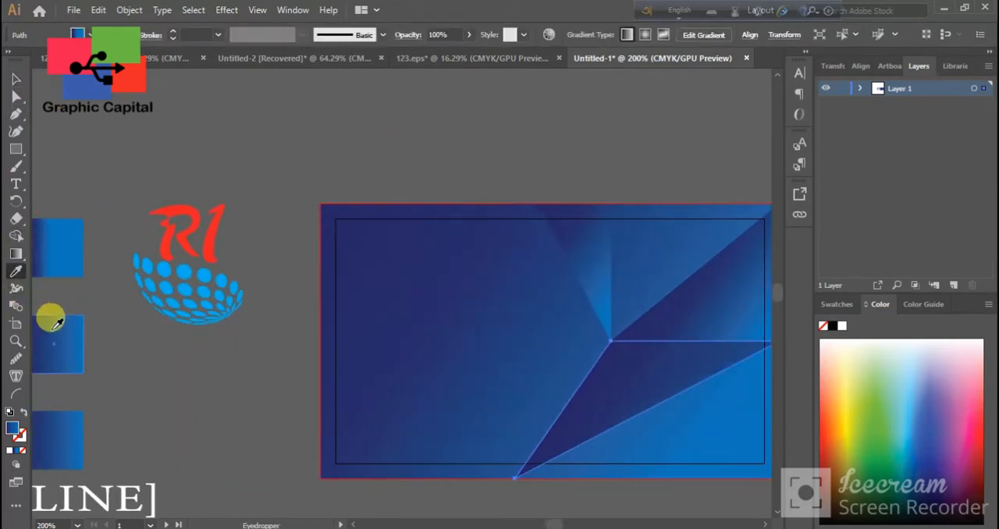
pyautogui.click(15, 254)
pyautogui.moveTo(491, 490)
pyautogui.mouseDown()
pyautogui.moveTo(718, 226)
pyautogui.moveTo(718, 208)
pyautogui.moveTo(719, 220)
pyautogui.mouseUp()
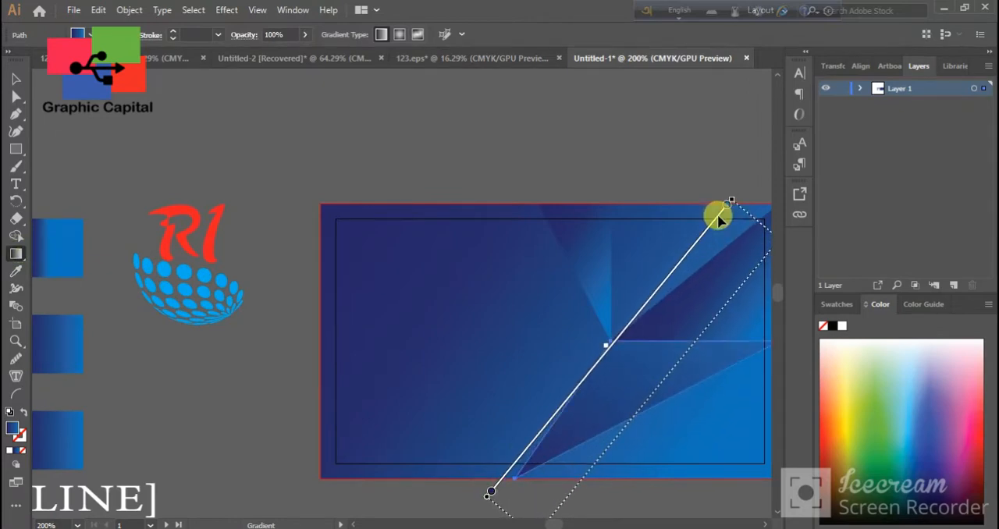
# Redraw the gradient of the triangle in the card's top-right corner diagonally towards the upper left
pyautogui.press('space')
pyautogui.moveTo(670, 423); pyautogui.dragTo(443, 429)
pyautogui.click(16, 80)
pyautogui.click(519, 326)
pyautogui.press('space')
pyautogui.moveTo(181, 356); pyautogui.dragTo(338, 361)
pyautogui.click(16, 253)
pyautogui.moveTo(577, 173)
pyautogui.mouseDown()
pyautogui.moveTo(565, 421)
pyautogui.moveTo(258, 407)
pyautogui.moveTo(687, 198)
pyautogui.mouseUp()
pyautogui.moveTo(462, 493)
pyautogui.mouseDown()
pyautogui.moveTo(587, 381)
pyautogui.moveTo(736, 156)
pyautogui.mouseUp()
pyautogui.moveTo(724, 383)
pyautogui.mouseDown()
pyautogui.moveTo(583, 247)
pyautogui.moveTo(260, 158)
pyautogui.moveTo(225, 84)
pyautogui.moveTo(347, 80)
pyautogui.moveTo(310, 141)
pyautogui.mouseUp()
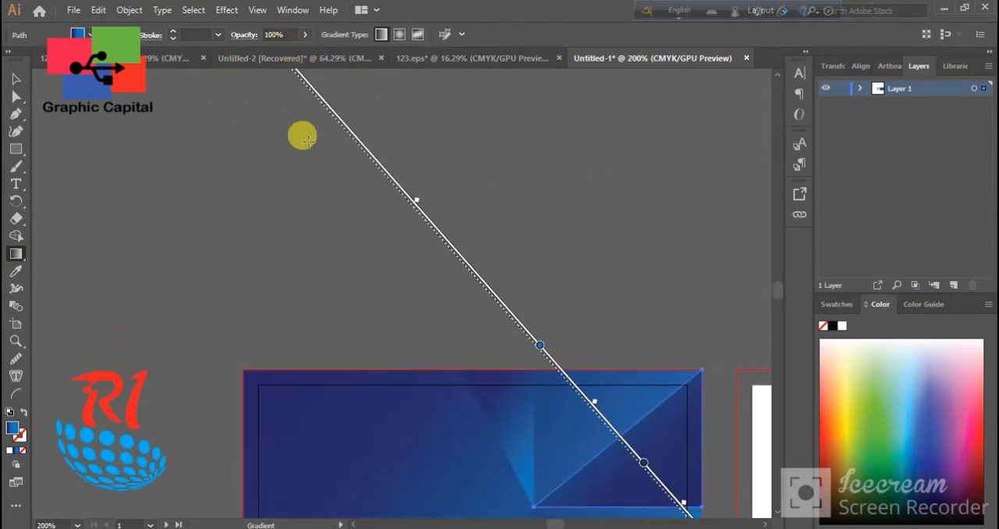
# Delete the triangle in the card's top-right corner
pyautogui.scroll(-4, 571, 325)
pyautogui.click(16, 79)
pyautogui.click(210, 371)
pyautogui.moveTo(509, 476); pyautogui.dragTo(346, 495)
pyautogui.click(495, 289)
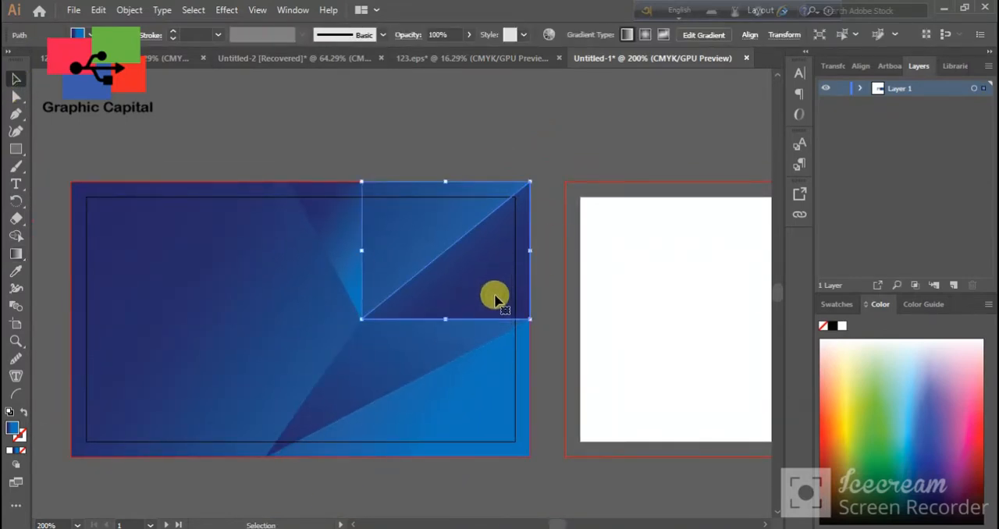
pyautogui.press('Delete')
# Draw a triangle beside the narrow top one, from the shared inner corner to the top edge, and run its gradient from lower right to upper left
pyautogui.scroll(2, 424, 274)
pyautogui.click(357, 378)
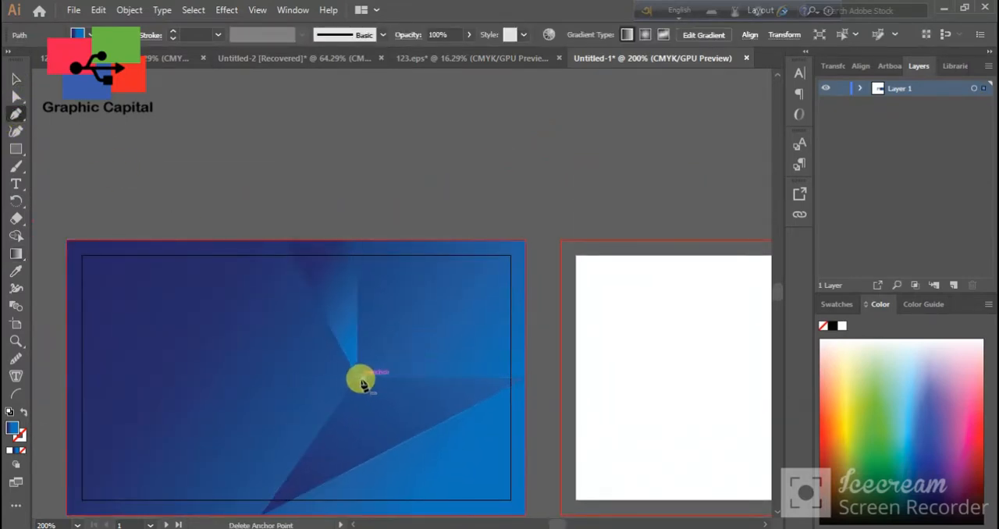
pyautogui.click(359, 242)
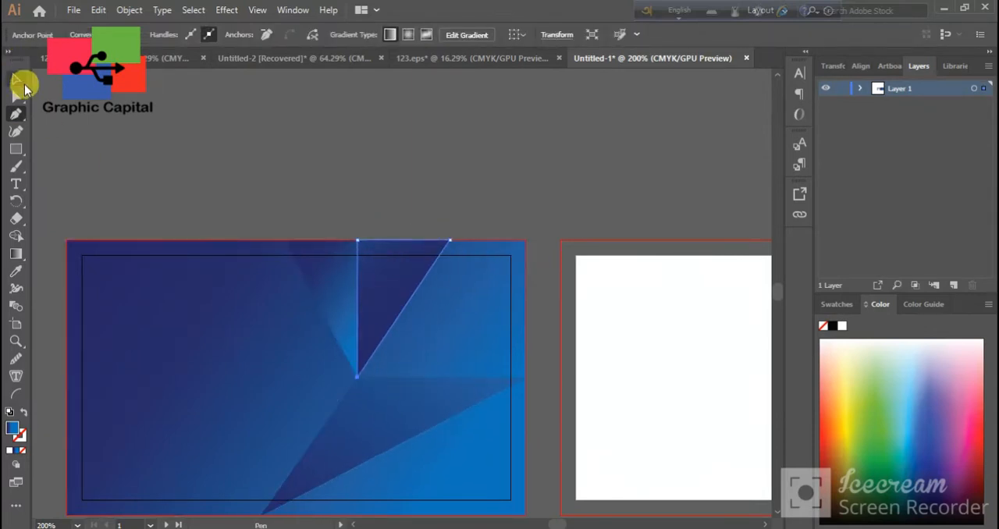
pyautogui.click(24, 261)
pyautogui.moveTo(390, 441); pyautogui.dragTo(174, 209)
# Redraw the gradient of the narrow top triangle diagonally so its upper part turns bright blue
pyautogui.click(15, 79)
pyautogui.scroll(-2, 395, 310)
pyautogui.click(336, 295)
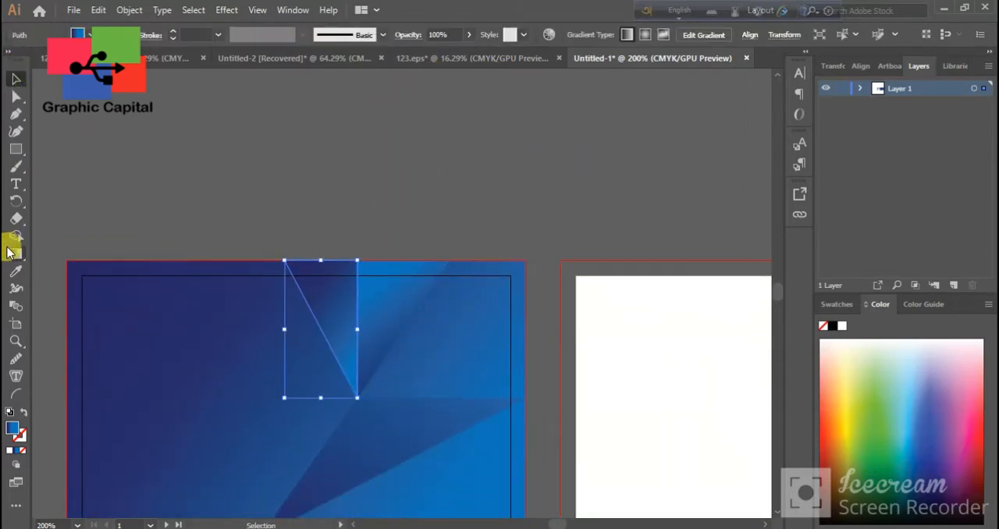
pyautogui.click(16, 253)
pyautogui.moveTo(248, 227); pyautogui.dragTo(576, 435)
pyautogui.moveTo(314, 351); pyautogui.dragTo(429, 269)
pyautogui.click(16, 79)
pyautogui.click(195, 158)
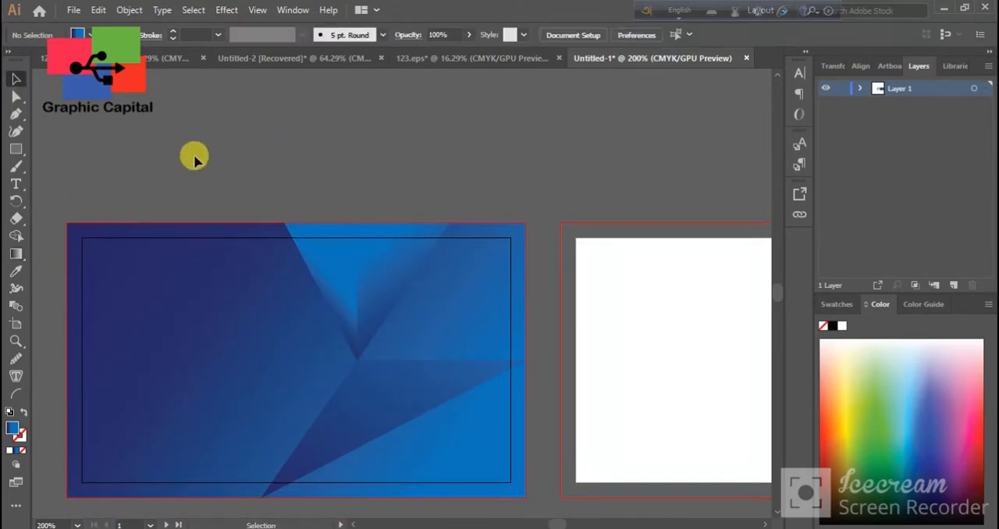
# Draw a triangle joining the shared inner corner, the middle of the card's right edge and the neighbouring triangle's corner on the top edge
pyautogui.moveTo(509, 352); pyautogui.dragTo(430, 360)
pyautogui.click(447, 368)
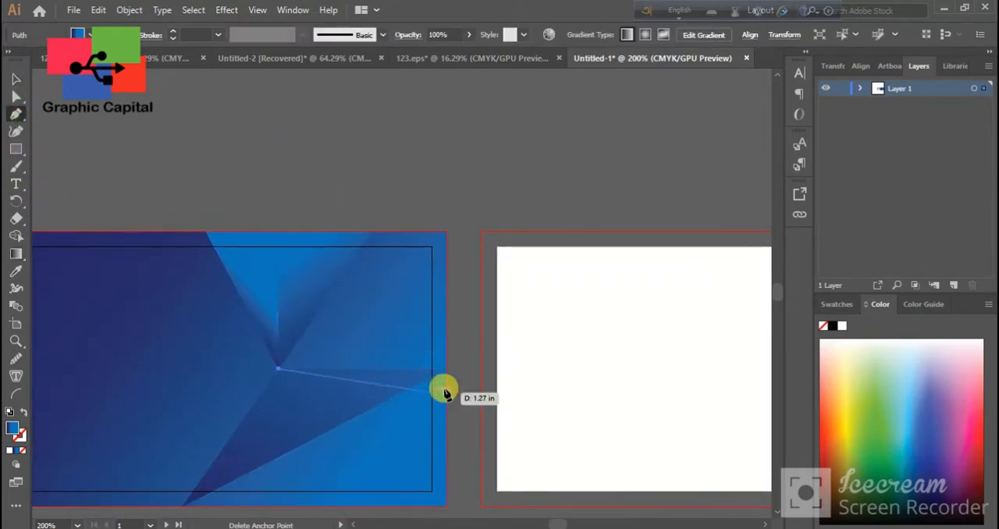
pyautogui.click(371, 232)
pyautogui.click(280, 368)
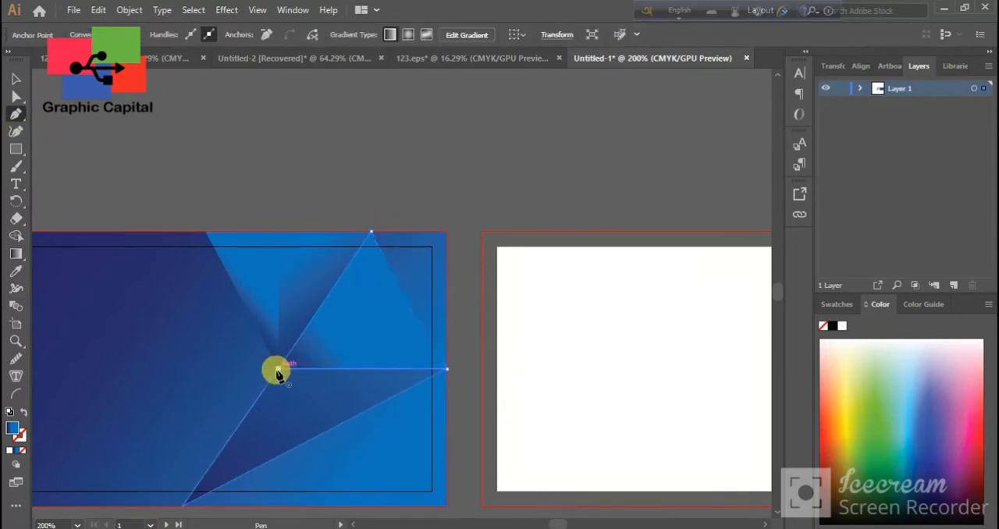
# Redraw the new right-hand triangle's gradient diagonally from dark blue at the right to bright blue at the lower left
pyautogui.moveTo(216, 473); pyautogui.dragTo(338, 466)
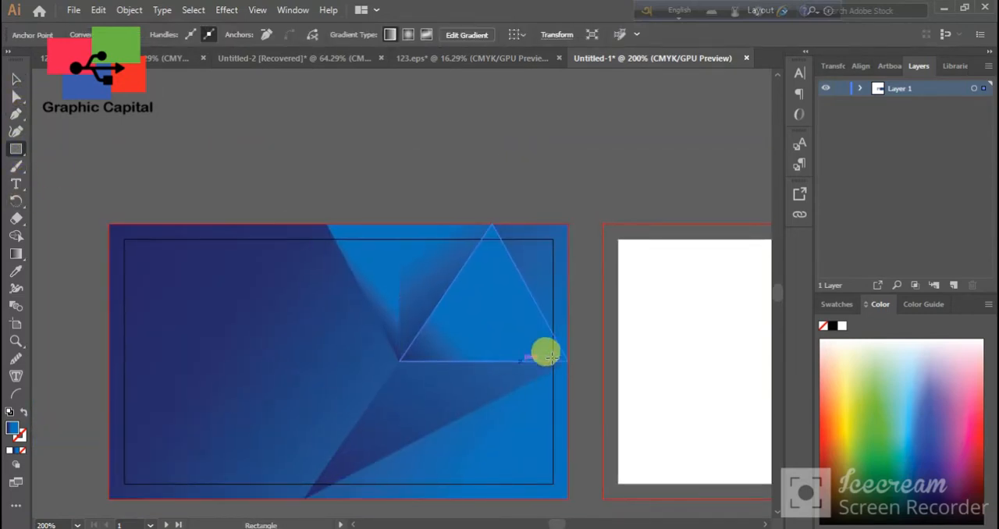
pyautogui.moveTo(552, 358); pyautogui.dragTo(598, 328)
pyautogui.hotkey('ctrl', 'z')
pyautogui.click(16, 255)
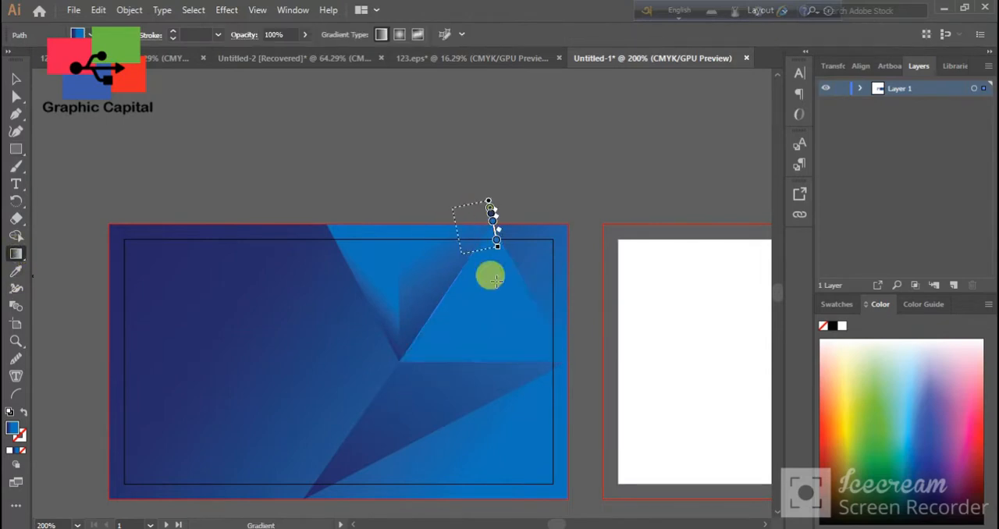
pyautogui.moveTo(497, 246)
pyautogui.mouseDown()
pyautogui.moveTo(176, 416)
pyautogui.moveTo(268, 251)
pyautogui.moveTo(58, 334)
pyautogui.moveTo(199, 316)
pyautogui.moveTo(187, 318)
pyautogui.mouseUp()
pyautogui.moveTo(111, 327); pyautogui.dragTo(268, 306)
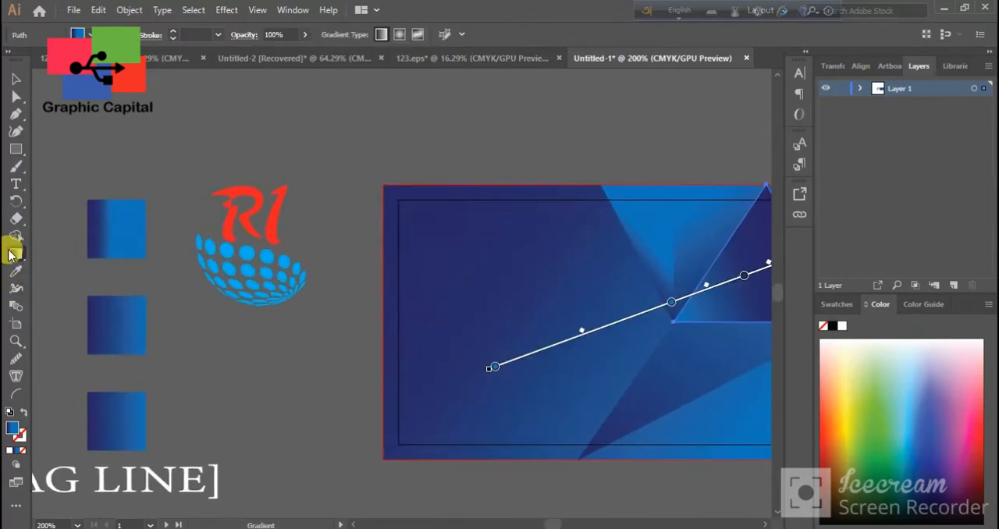
# Give the right-hand triangle a darker sampled gradient and run it from beyond its upper right towards the lower left
pyautogui.click(16, 271)
pyautogui.moveTo(333, 348); pyautogui.dragTo(142, 329)
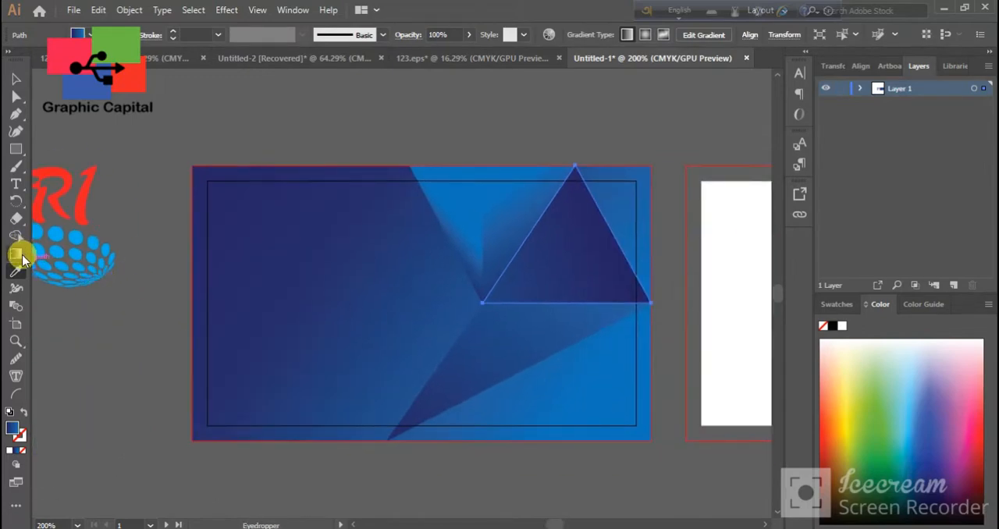
pyautogui.click(21, 256)
pyautogui.moveTo(654, 147)
pyautogui.mouseDown()
pyautogui.moveTo(614, 201)
pyautogui.moveTo(342, 353)
pyautogui.mouseUp()
pyautogui.click(16, 79)
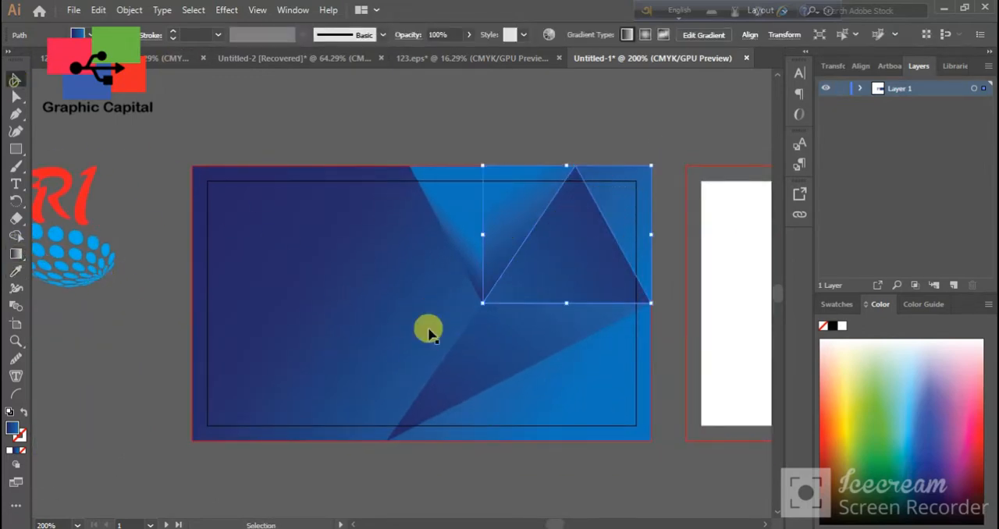
# Use the Eyedropper to resample the lower triangle's gradient and copy the right-hand triangle's gradient onto the narrow top triangle
pyautogui.click(504, 348)
pyautogui.click(18, 273)
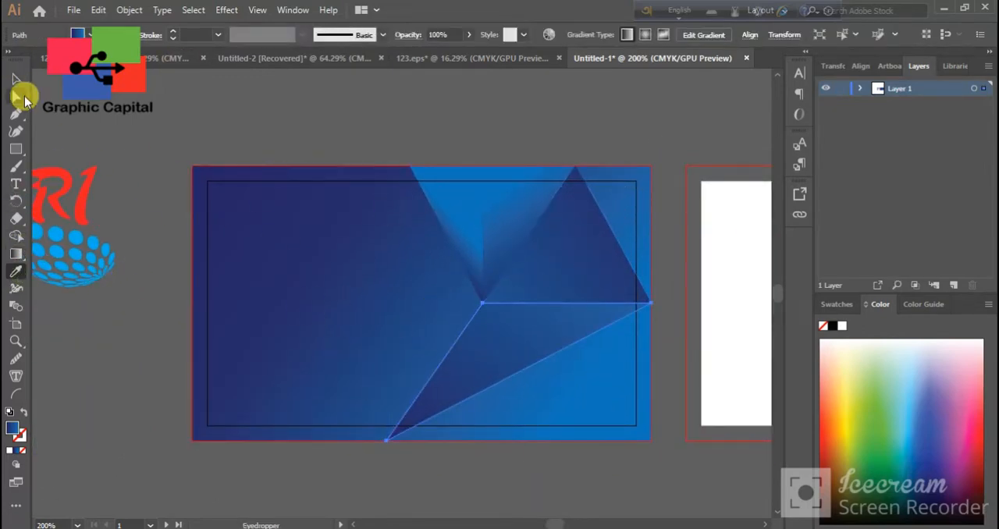
pyautogui.click(215, 128)
pyautogui.click(455, 218)
pyautogui.click(16, 272)
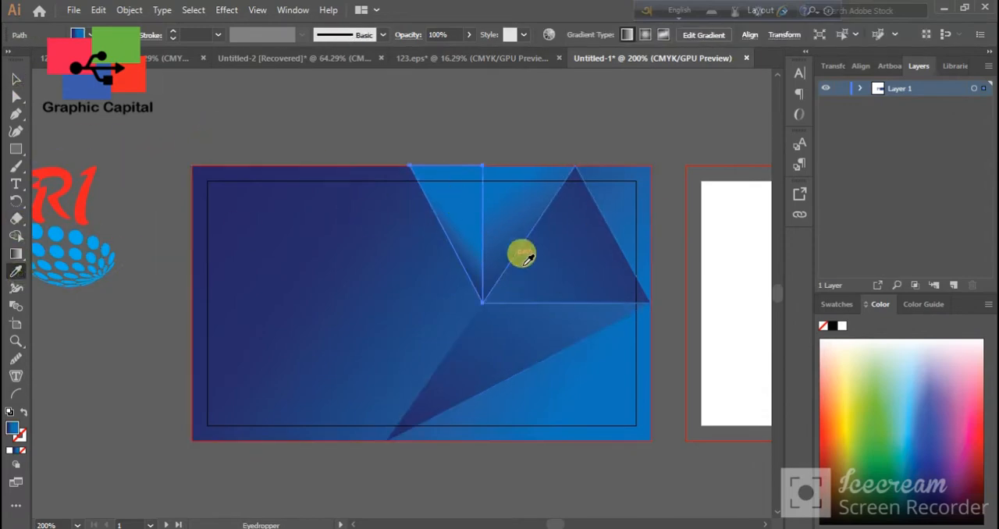
pyautogui.click(606, 268)
# Copy the right-hand triangle's gradient onto the triangle between it and the narrow top one, and deselect everything
pyautogui.click(528, 208)
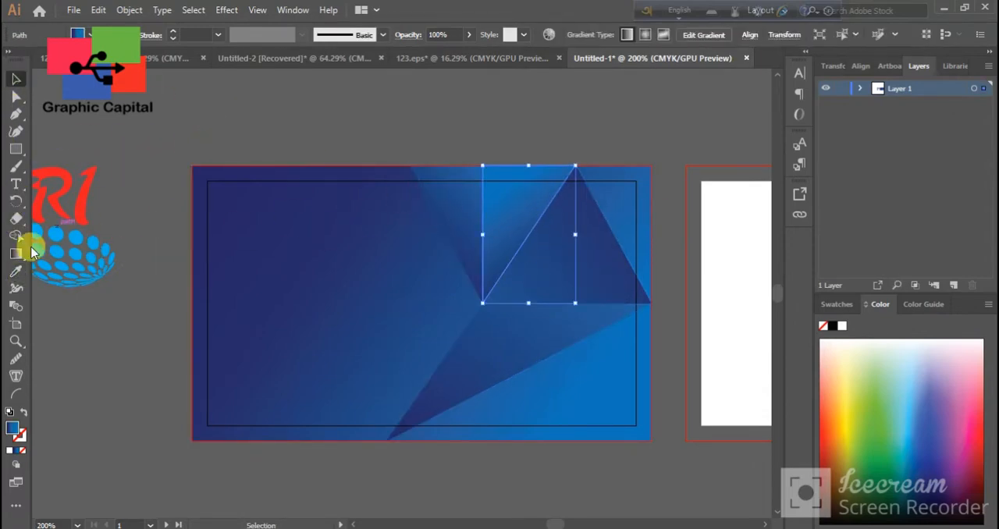
pyautogui.click(17, 272)
pyautogui.click(542, 250)
pyautogui.click(17, 79)
pyautogui.click(201, 115)
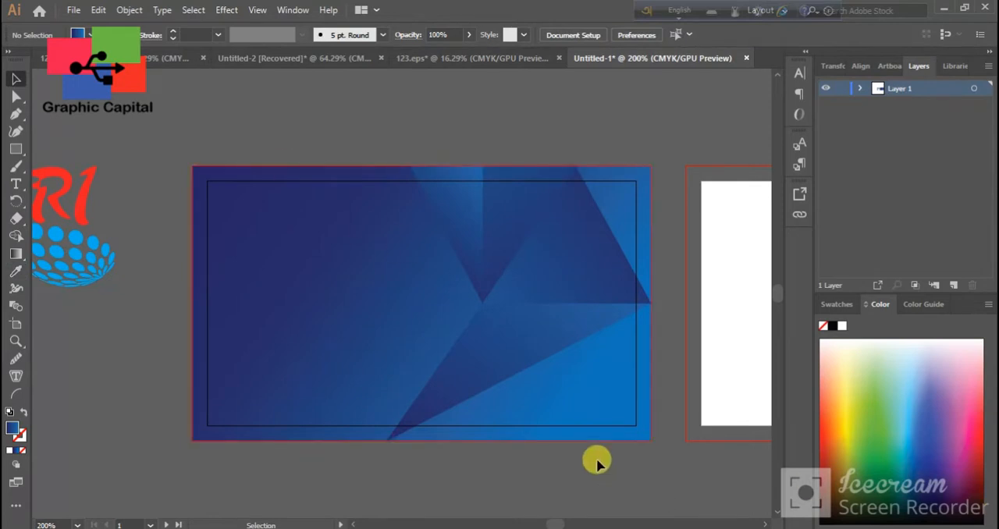
# Redraw the upper-middle triangle's gradient diagonally from beyond its lower left to beyond its upper right, and deselect it
pyautogui.click(524, 350)
pyautogui.click(529, 294)
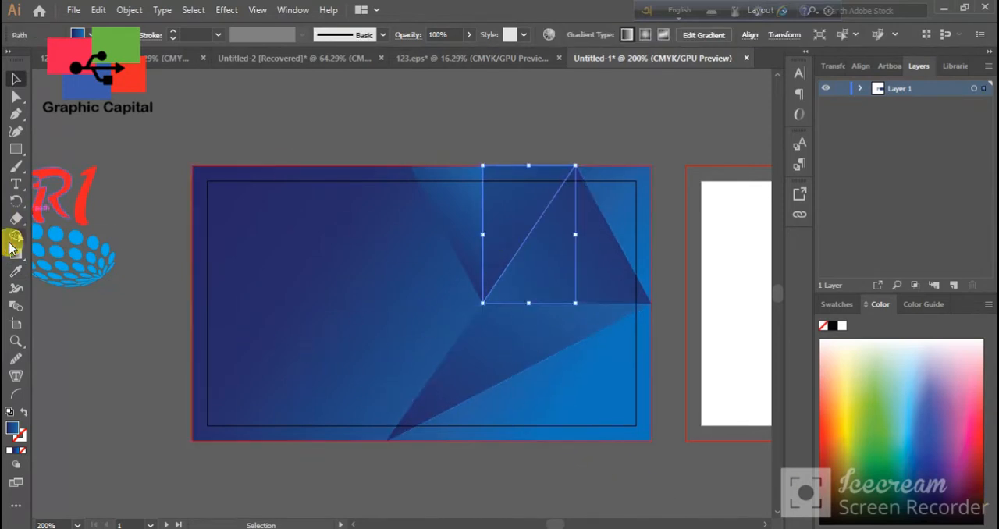
pyautogui.click(16, 254)
pyautogui.moveTo(408, 490); pyautogui.dragTo(698, 84)
pyautogui.scroll(3, 702, 87)
pyautogui.scroll(-3, 613, 179)
pyautogui.click(17, 96)
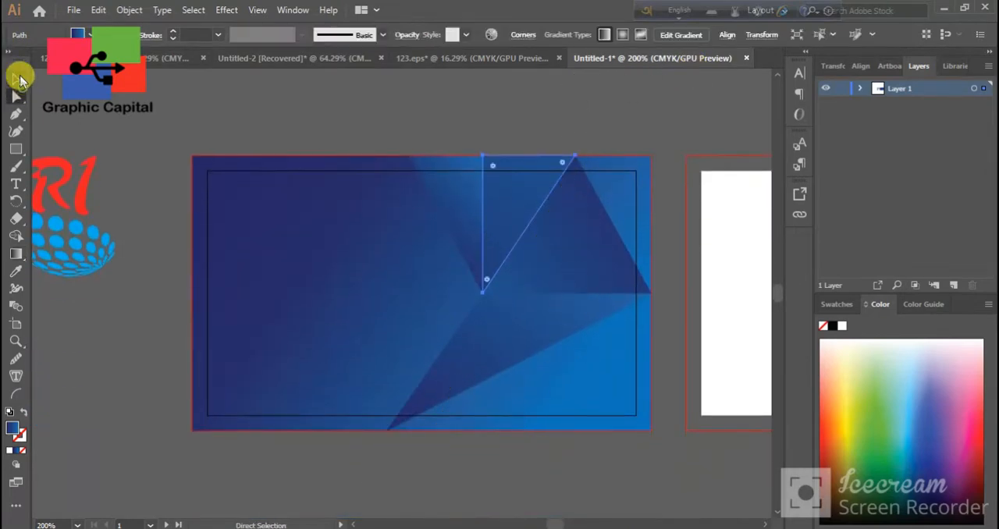
pyautogui.click(16, 79)
pyautogui.click(277, 124)
# Redraw the large right-hand triangle's gradient from dark below its lower right corner to bright above its top point
pyautogui.click(611, 293)
pyautogui.click(15, 253)
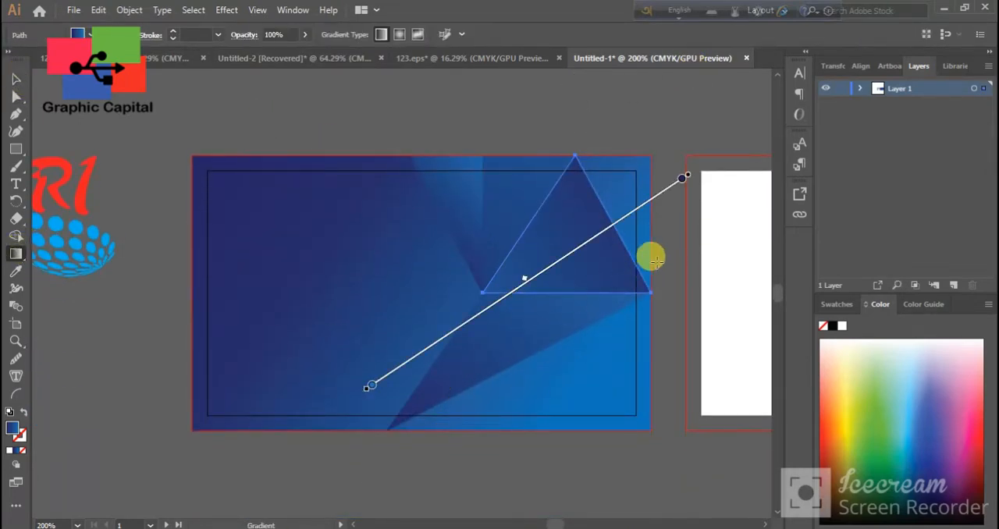
pyautogui.moveTo(670, 254); pyautogui.dragTo(328, 270)
pyautogui.moveTo(666, 345); pyautogui.dragTo(579, 140)
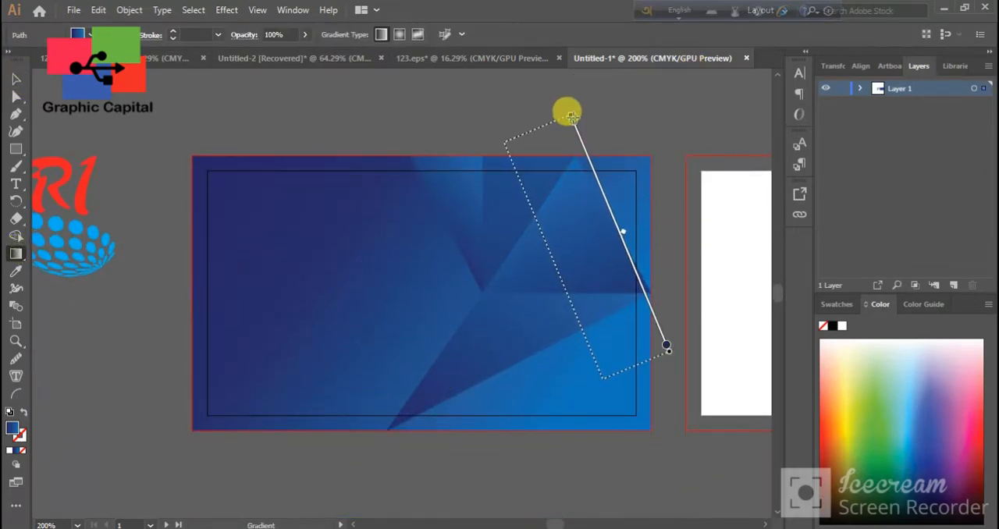
pyautogui.click(16, 79)
pyautogui.click(125, 137)
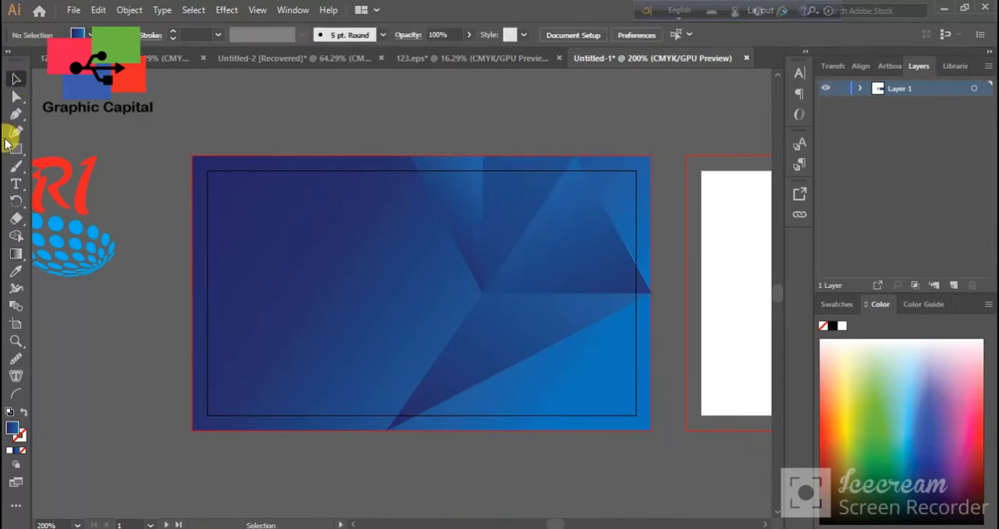
# Draw a triangle filling the card's upper right corner with the Pen tool and run its gradient from above it towards the lower left
pyautogui.click(578, 155)
pyautogui.click(651, 155)
pyautogui.click(651, 294)
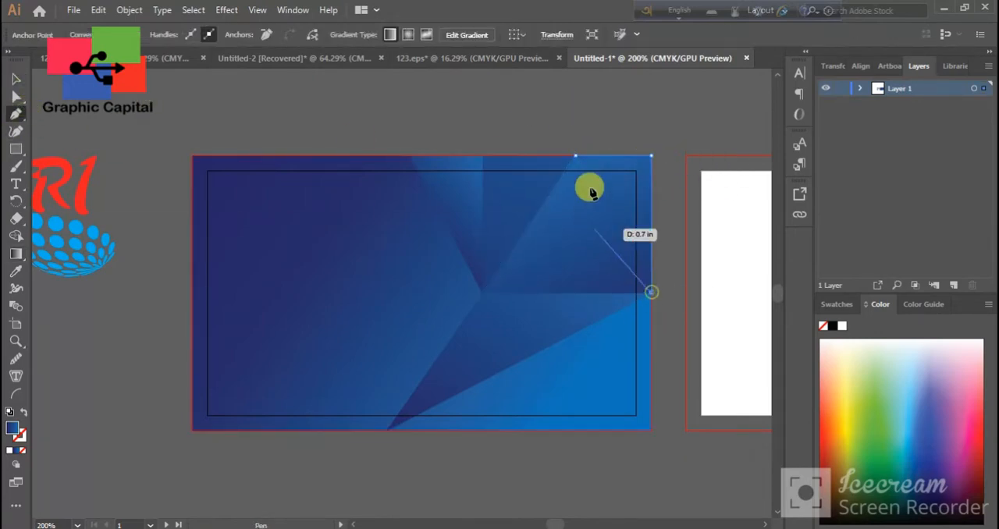
pyautogui.click(577, 155)
pyautogui.click(16, 254)
pyautogui.moveTo(650, 127); pyautogui.dragTo(568, 234)
pyautogui.click(16, 79)
pyautogui.click(242, 123)
pyautogui.scroll(-1, 309, 183)
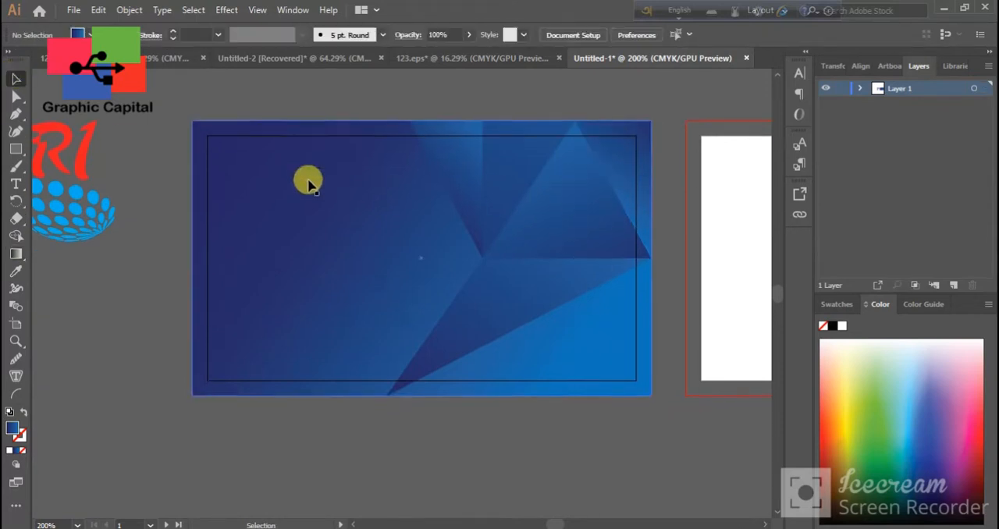
# Draw a blue gradient triangle filling the card's lower right corner below the long diagonal edge, using the Pen tool
pyautogui.click(16, 114)
pyautogui.click(388, 396)
pyautogui.click(651, 258)
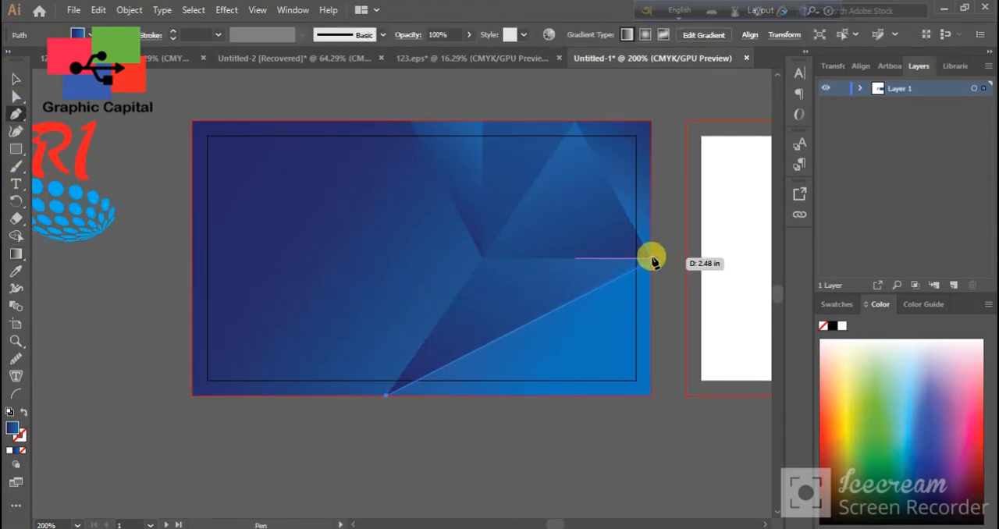
pyautogui.click(651, 395)
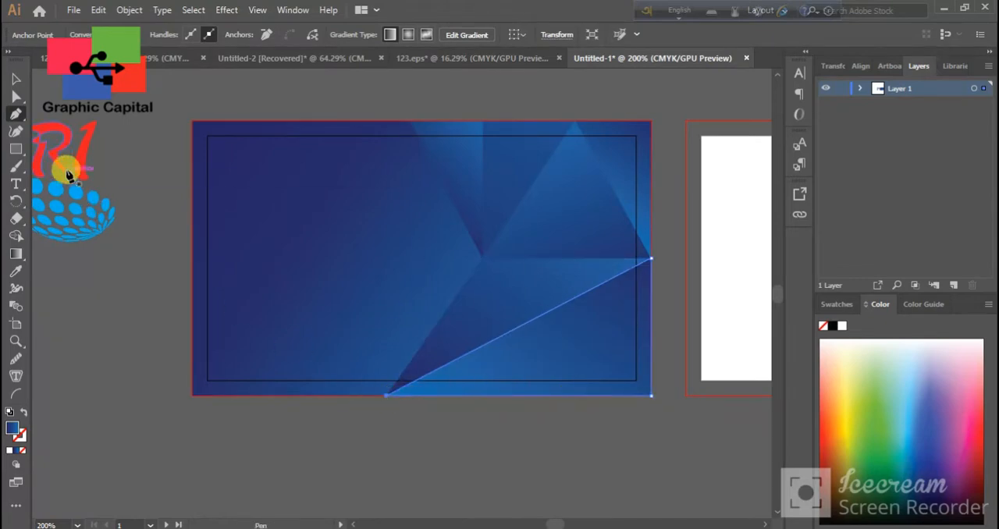
pyautogui.click(170, 180)
# Move the white name and CEO text block onto the upper left of the blue card and bring it to the front
pyautogui.moveTo(346, 263); pyautogui.dragTo(358, 307)
pyautogui.moveTo(241, 305); pyautogui.dragTo(457, 296)
pyautogui.moveTo(275, 295); pyautogui.dragTo(346, 322)
pyautogui.scroll(-2, 349, 321)
pyautogui.moveTo(519, 419); pyautogui.dragTo(426, 433)
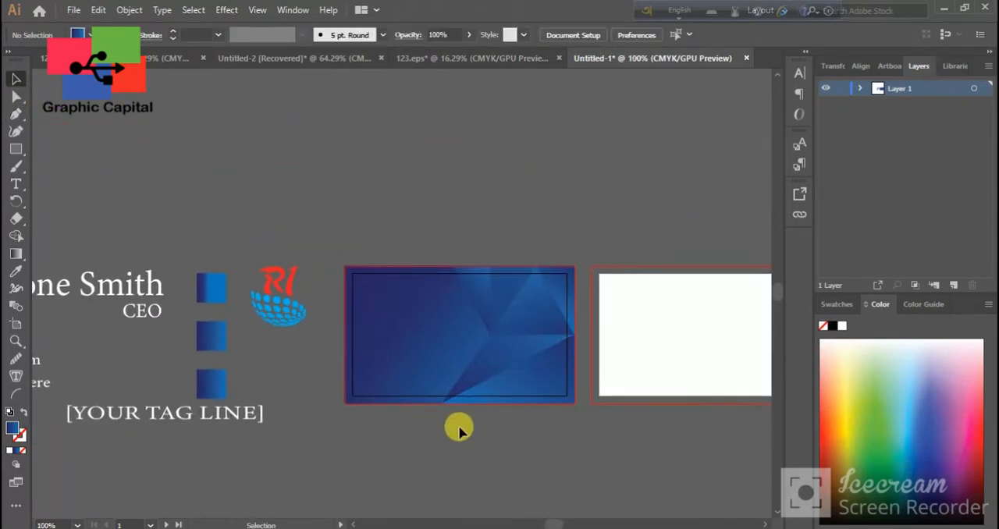
pyautogui.moveTo(299, 404); pyautogui.dragTo(337, 429)
pyautogui.scroll(1, 372, 459)
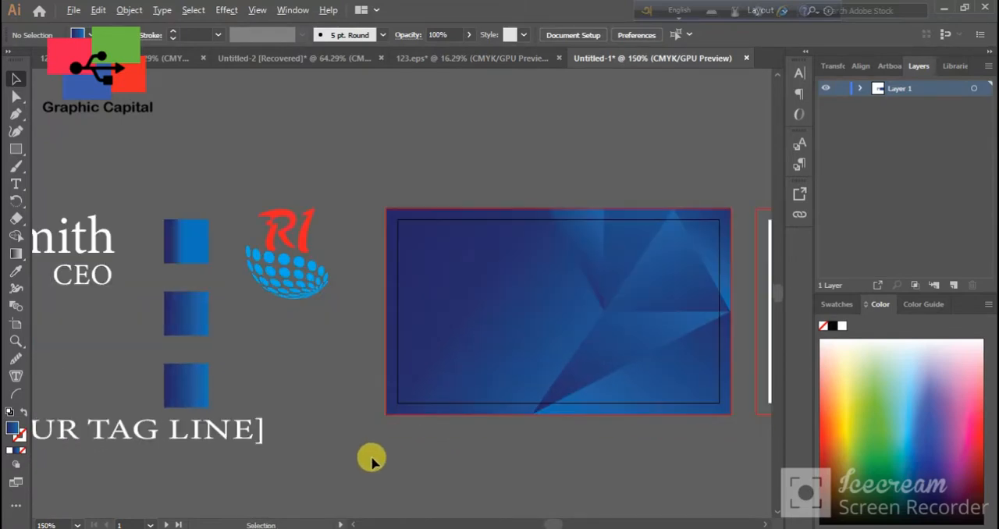
pyautogui.moveTo(481, 427)
pyautogui.mouseDown()
pyautogui.moveTo(427, 448)
pyautogui.moveTo(482, 444)
pyautogui.mouseUp()
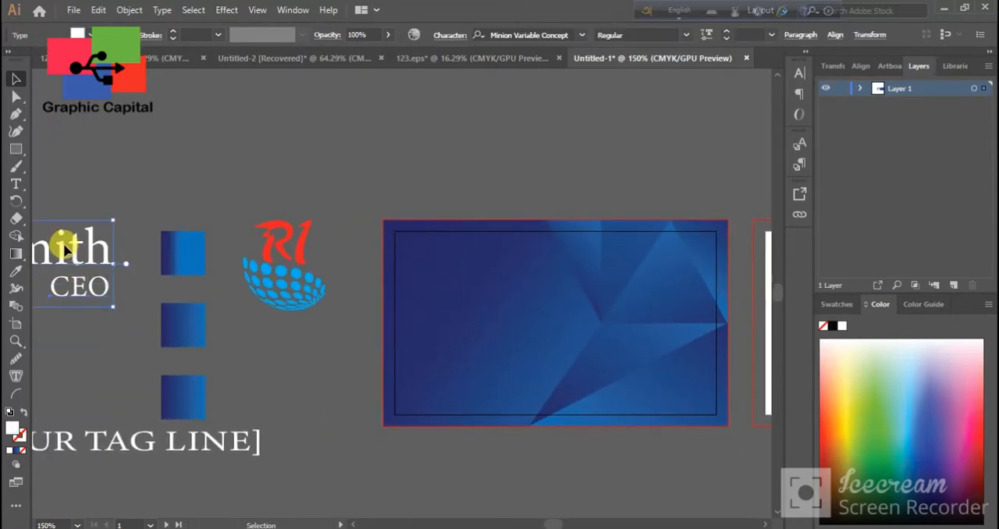
pyautogui.moveTo(63, 239); pyautogui.dragTo(512, 263)
pyautogui.rightClick(445, 250)
pyautogui.moveTo(647, 457)
pyautogui.click(725, 415)
# Nudge the name and CEO text block slightly right and up, and deselect it
pyautogui.moveTo(495, 445); pyautogui.dragTo(422, 453)
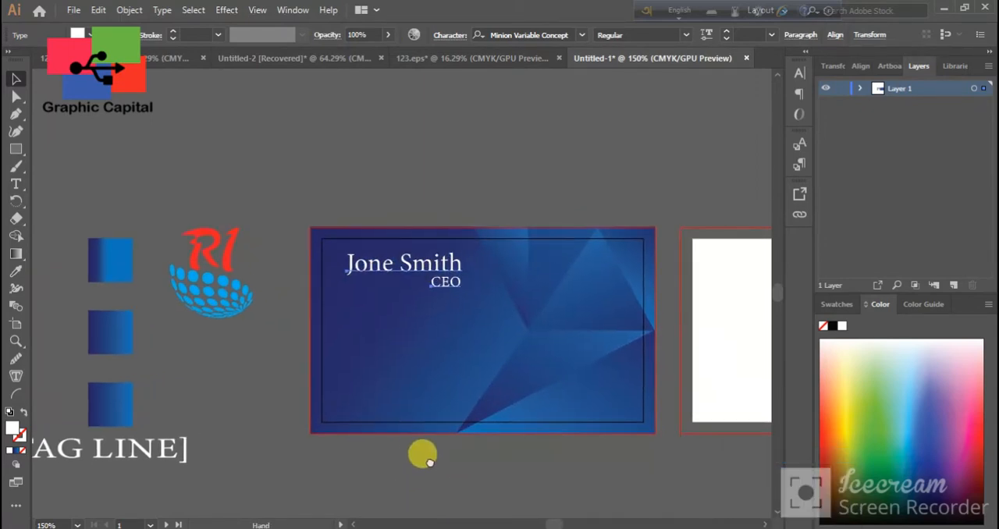
pyautogui.press('Right')
pyautogui.press('Right')
pyautogui.press('Up')
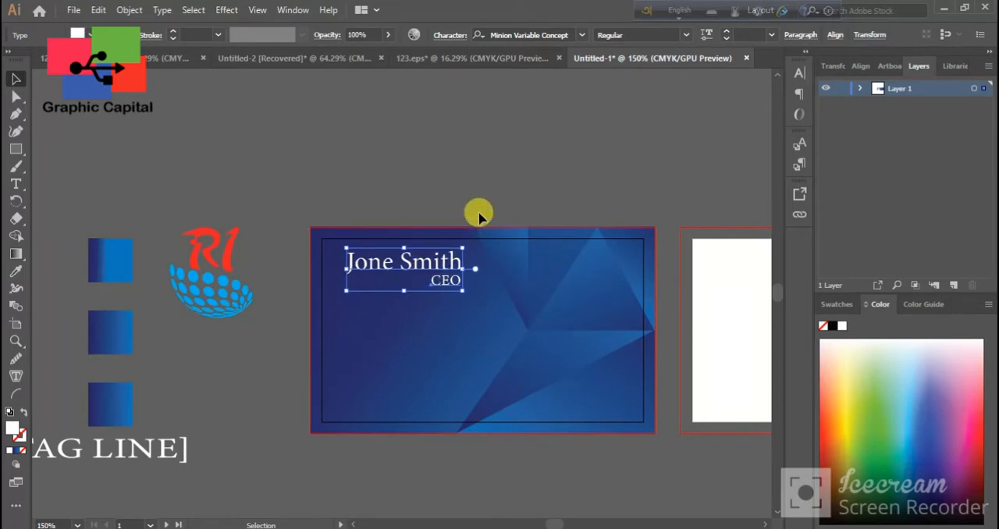
pyautogui.click(489, 183)
# Draw an unfilled circle about 0.21 in wide with a white outline below the name at the card's left, using the Ellipse tool
pyautogui.moveTo(215, 366); pyautogui.dragTo(282, 382)
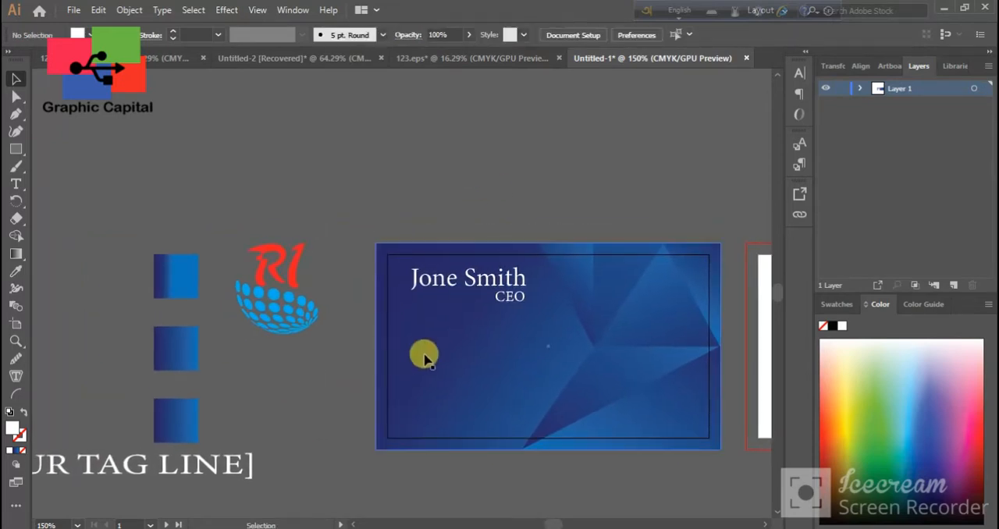
pyautogui.scroll(1, 449, 371)
pyautogui.hscroll(3, 461, 363)
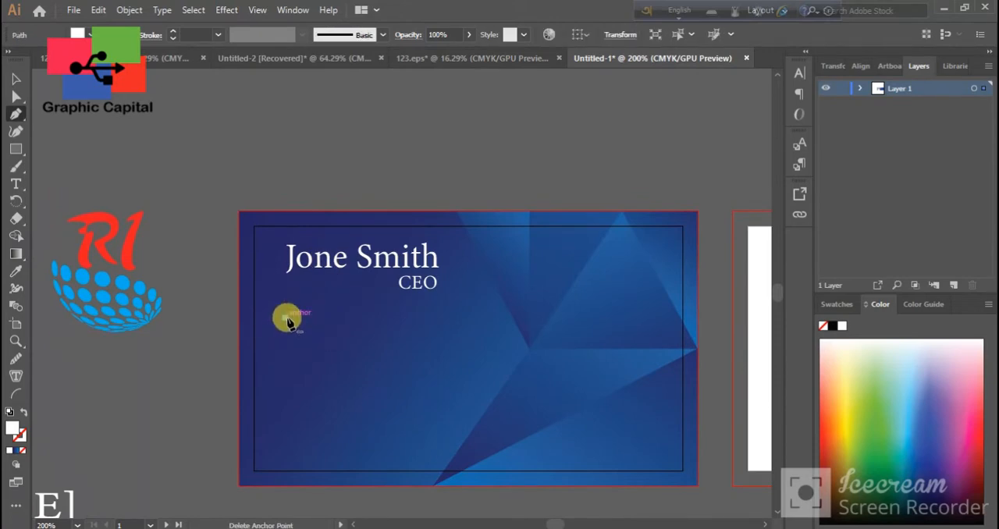
pyautogui.moveTo(16, 148); pyautogui.dragTo(62, 166)
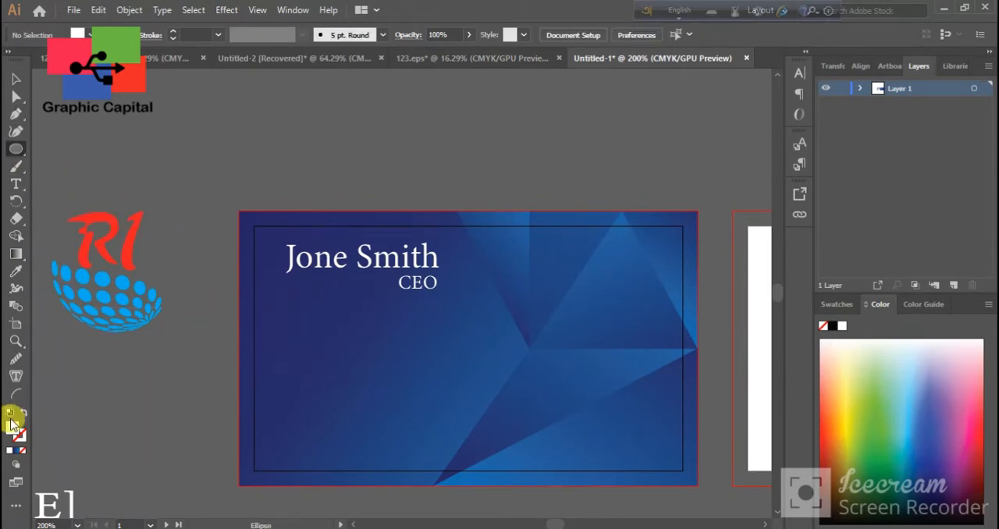
pyautogui.moveTo(283, 310); pyautogui.dragTo(297, 334)
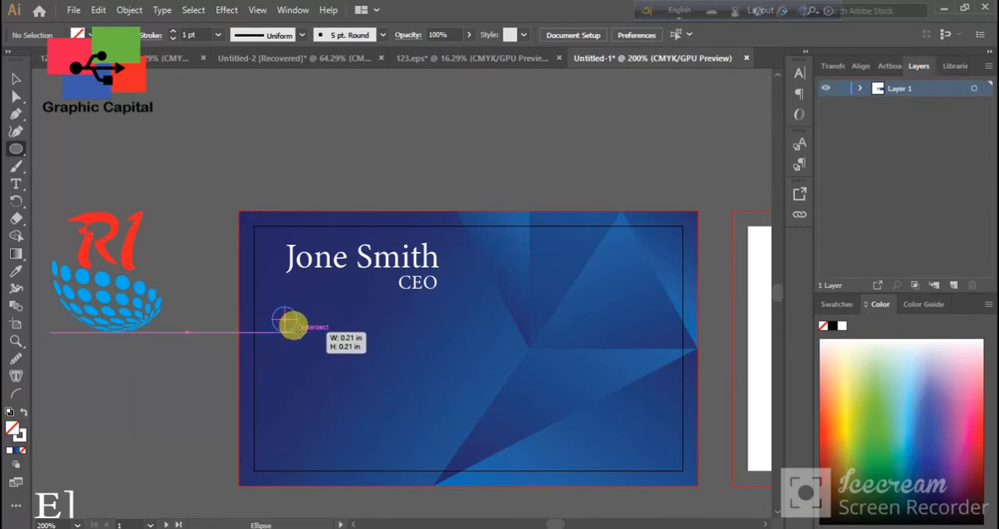
# Draw a white vertical line about 0.14 in long down from the circle's bottom and shorten it slightly
pyautogui.moveTo(302, 330); pyautogui.dragTo(268, 344)
pyautogui.click(215, 332)
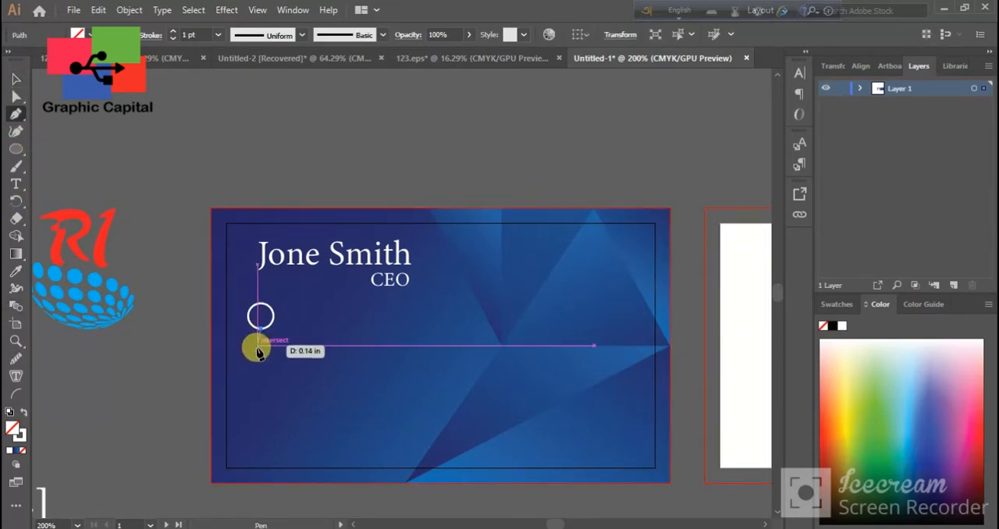
pyautogui.click(260, 350)
pyautogui.click(15, 80)
pyautogui.click(166, 136)
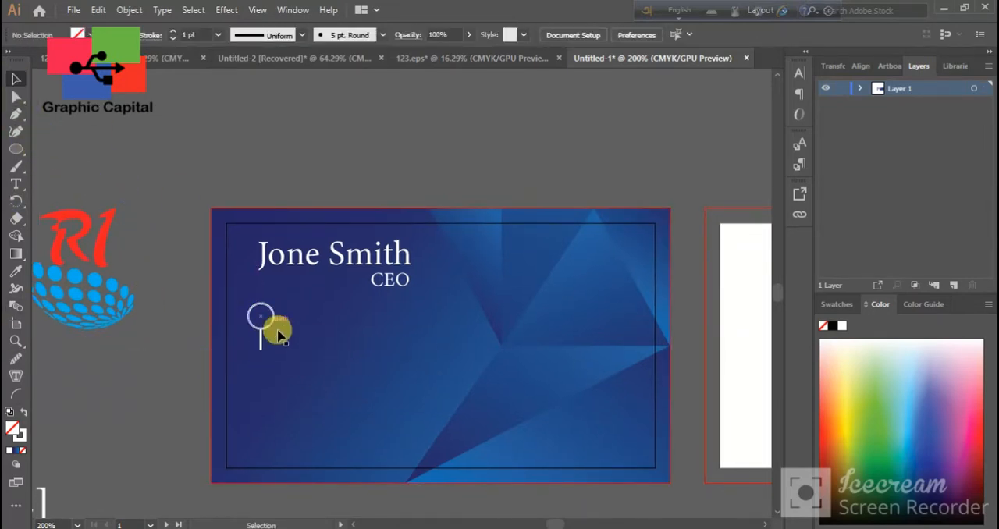
pyautogui.moveTo(260, 345); pyautogui.dragTo(264, 351)
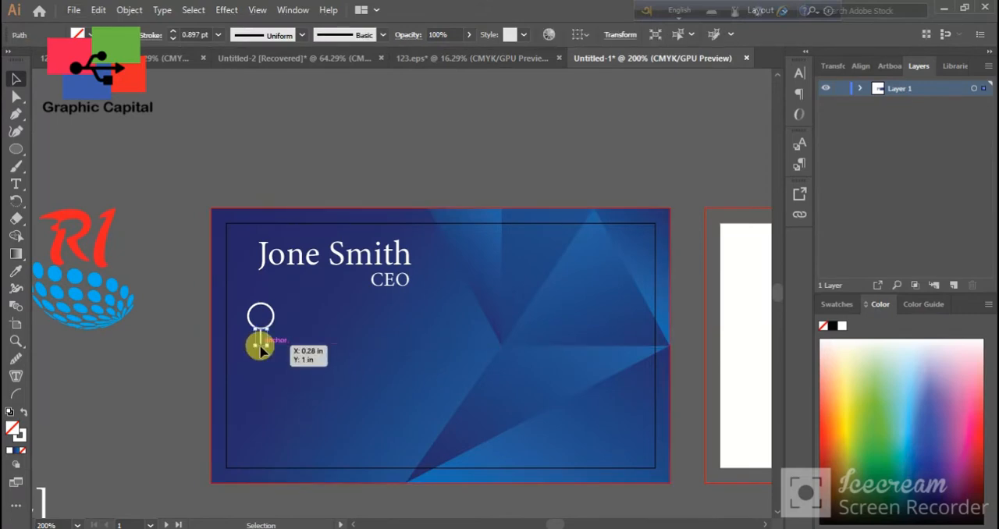
pyautogui.click(156, 206)
# Duplicate the circle below the connecting line, copy the line beneath the second circle, and nudge that copy down into place
pyautogui.moveTo(270, 360); pyautogui.dragTo(268, 372)
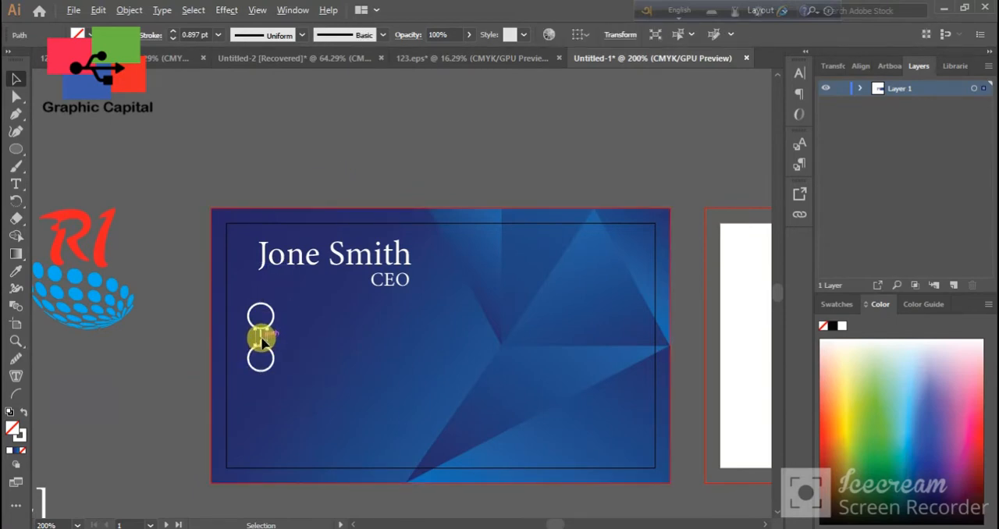
pyautogui.moveTo(260, 390); pyautogui.dragTo(262, 387)
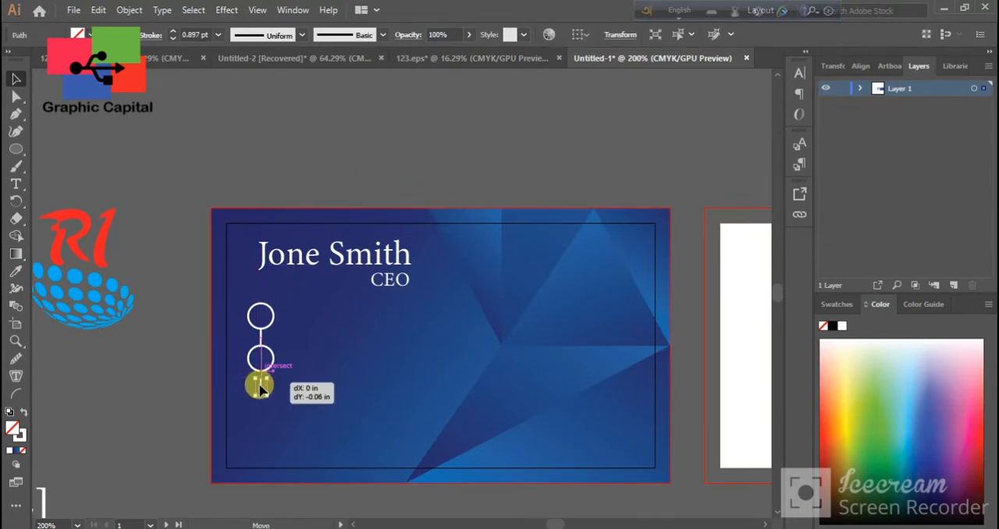
pyautogui.click(301, 171)
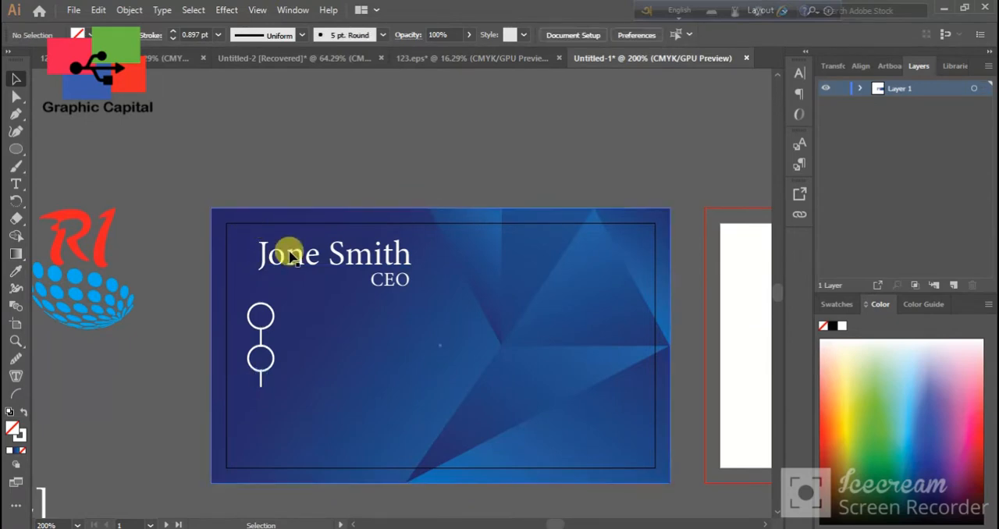
pyautogui.click(261, 381)
pyautogui.press('Down')
pyautogui.click(357, 167)
# Add a third circle below the second line and draw a vertical line about 0.56 in long from it to the card's bottom edge
pyautogui.moveTo(272, 359); pyautogui.dragTo(275, 411)
pyautogui.click(367, 128)
pyautogui.scroll(-1, 195, 137)
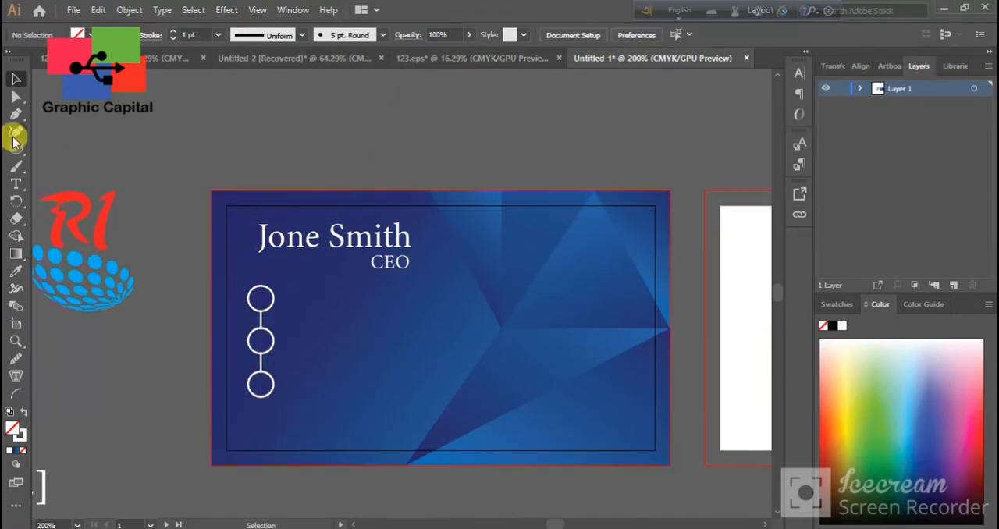
pyautogui.click(260, 398)
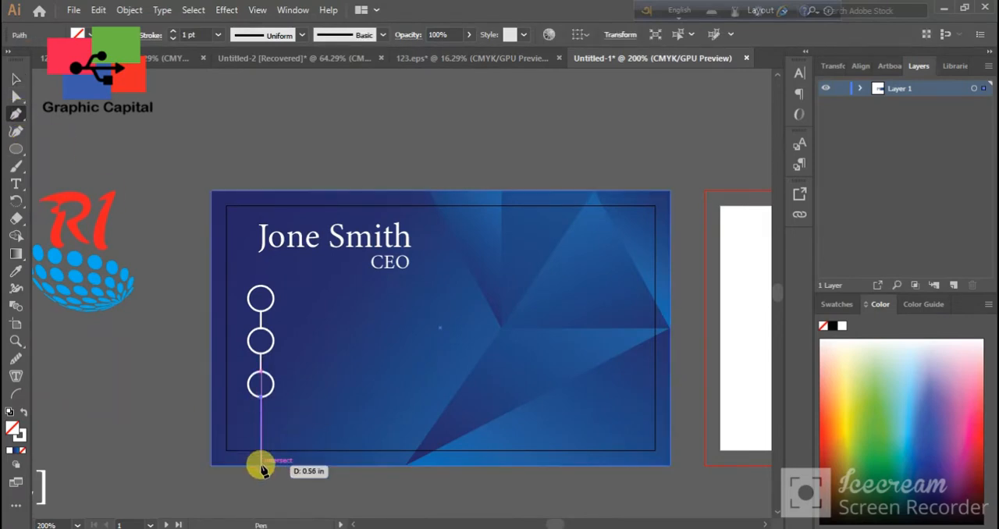
pyautogui.keyDown('shift'); pyautogui.click(259, 466); pyautogui.keyUp('shift')
pyautogui.click(17, 80)
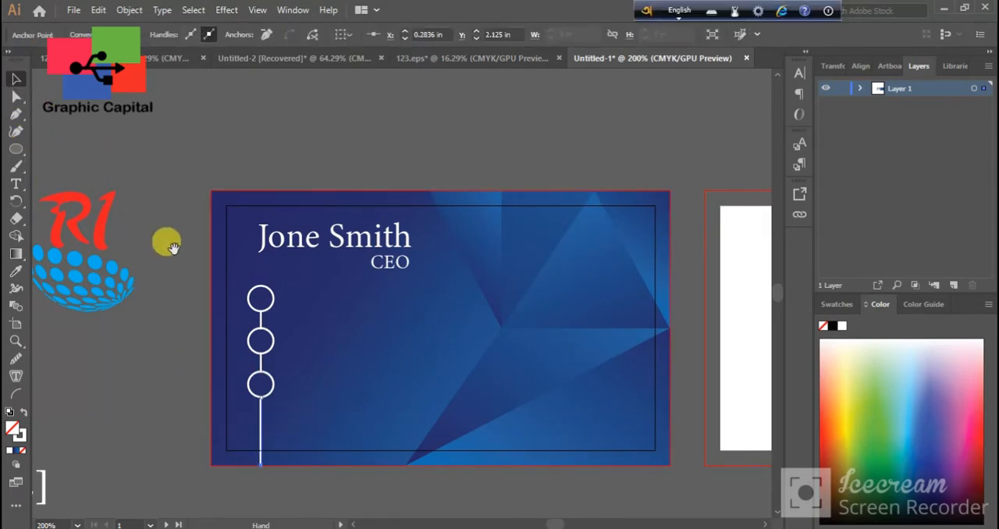
# Move the white phone icon into the top circle on the card and bring it to the front
pyautogui.hscroll(-6, 276, 295)
pyautogui.scroll(-1, 291, 341)
pyautogui.hotkey('ctrl', '-')
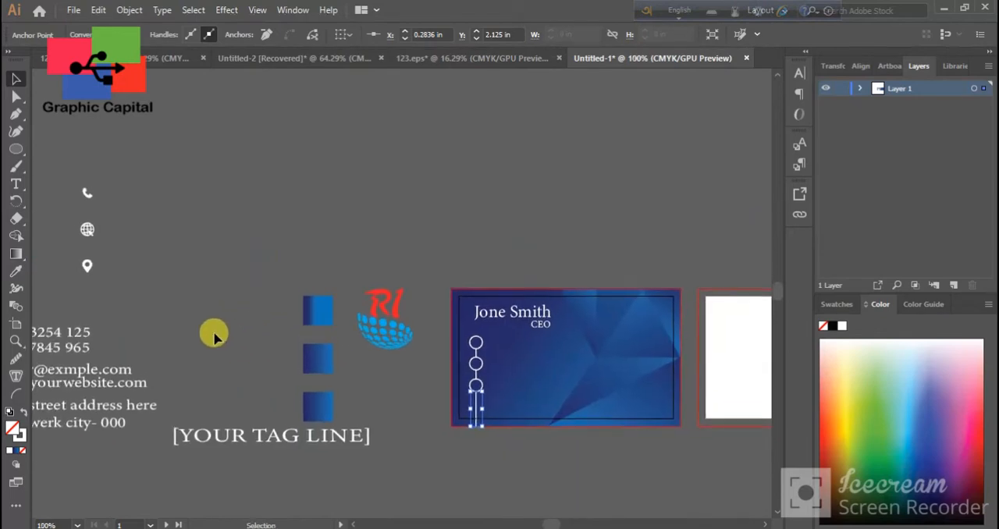
pyautogui.moveTo(101, 204); pyautogui.dragTo(471, 341)
pyautogui.rightClick(471, 341)
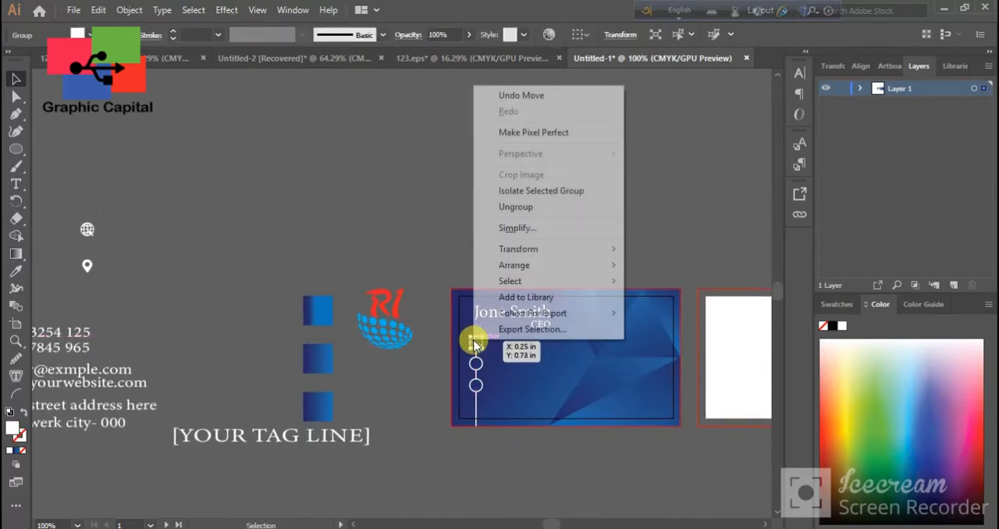
pyautogui.moveTo(544, 255)
pyautogui.click(642, 270)
pyautogui.click(446, 201)
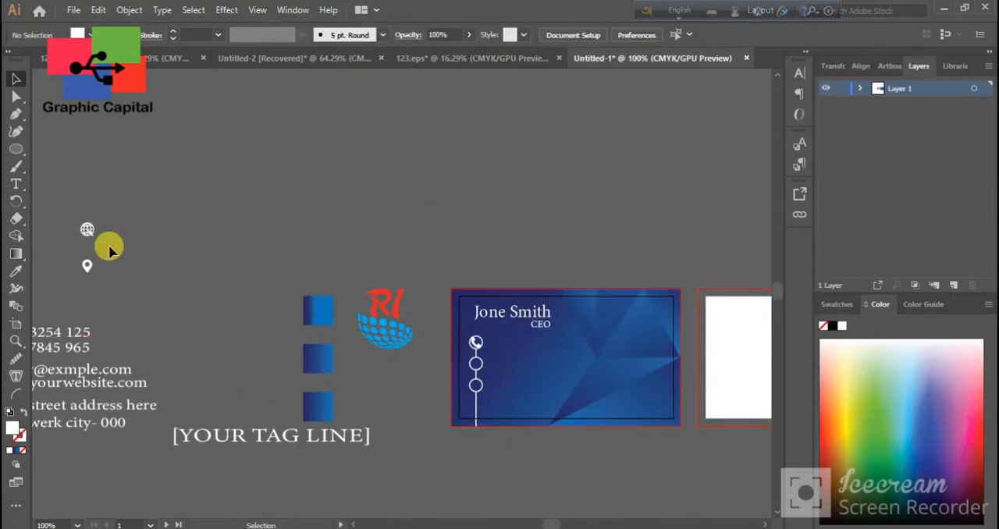
# Move the globe icon onto the middle circle and the location pin onto the bottom circle, bringing both to the front
pyautogui.moveTo(87, 232); pyautogui.dragTo(478, 366)
pyautogui.rightClick(478, 367)
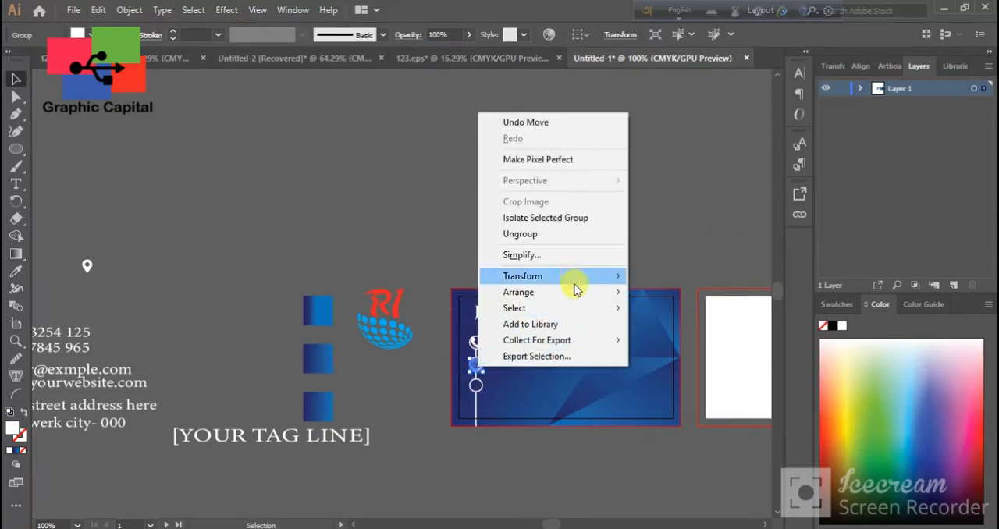
pyautogui.moveTo(631, 292)
pyautogui.click(664, 292)
pyautogui.moveTo(84, 271); pyautogui.dragTo(475, 385)
pyautogui.rightClick(475, 386)
pyautogui.click(647, 310)
# Centre the location pin icon in the bottom circle and shrink it to fit inside
pyautogui.scroll(1, 535, 397)
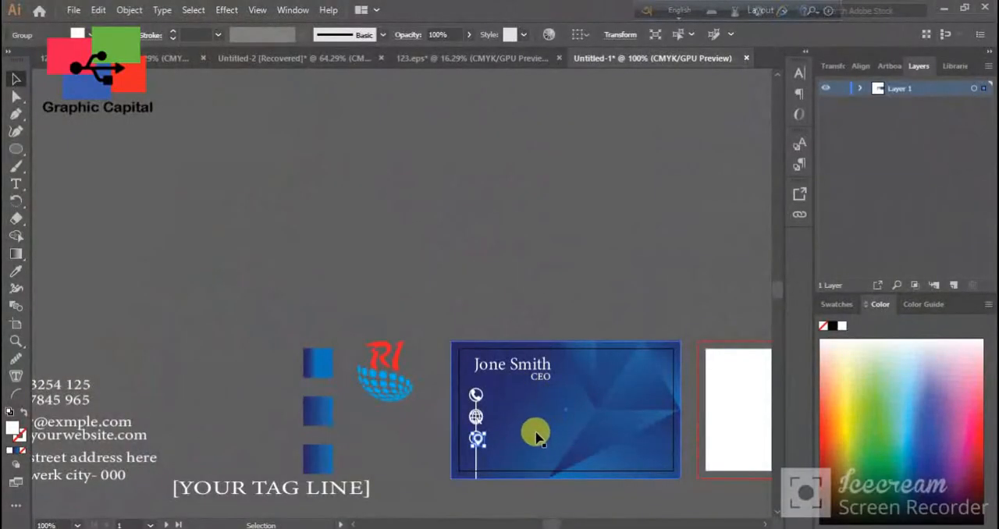
pyautogui.scroll(4, 535, 437)
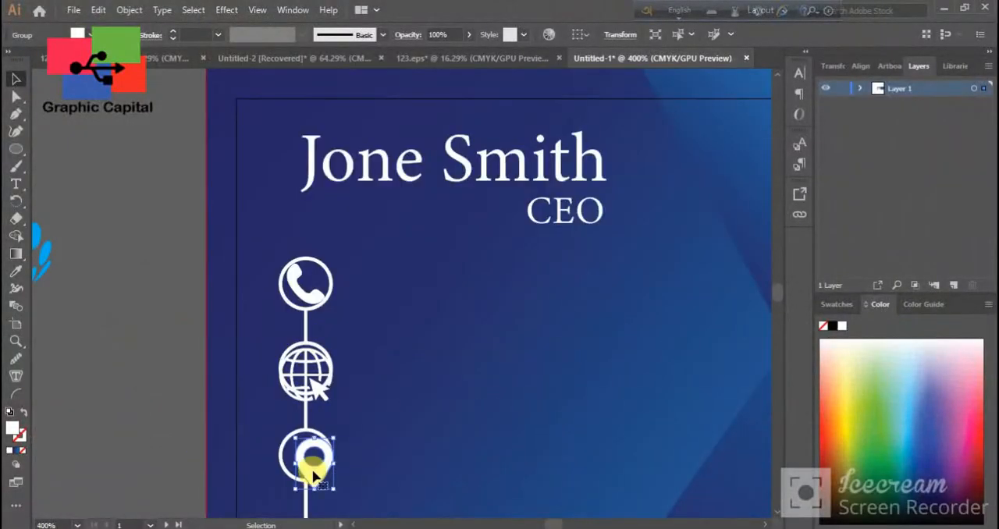
pyautogui.moveTo(303, 462); pyautogui.dragTo(303, 460)
pyautogui.moveTo(324, 428); pyautogui.dragTo(304, 460)
# Shrink the globe icon and centre it within the middle circle
pyautogui.click(317, 389)
pyautogui.moveTo(332, 344); pyautogui.dragTo(320, 360)
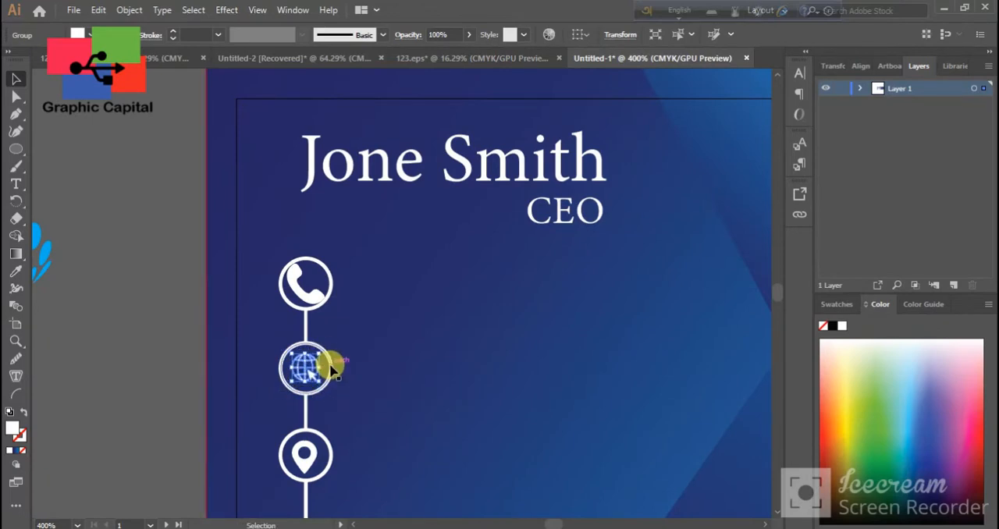
pyautogui.moveTo(323, 355); pyautogui.dragTo(327, 351)
# Shrink the phone icon and keep it centred inside the top circle
pyautogui.click(317, 302)
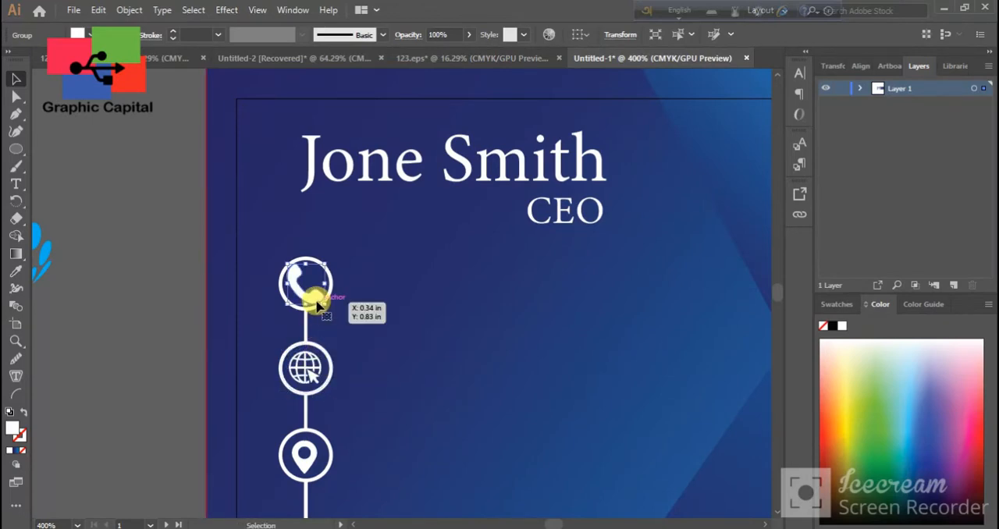
pyautogui.moveTo(323, 307); pyautogui.dragTo(321, 302)
pyautogui.click(197, 264)
pyautogui.scroll(-1, 421, 333)
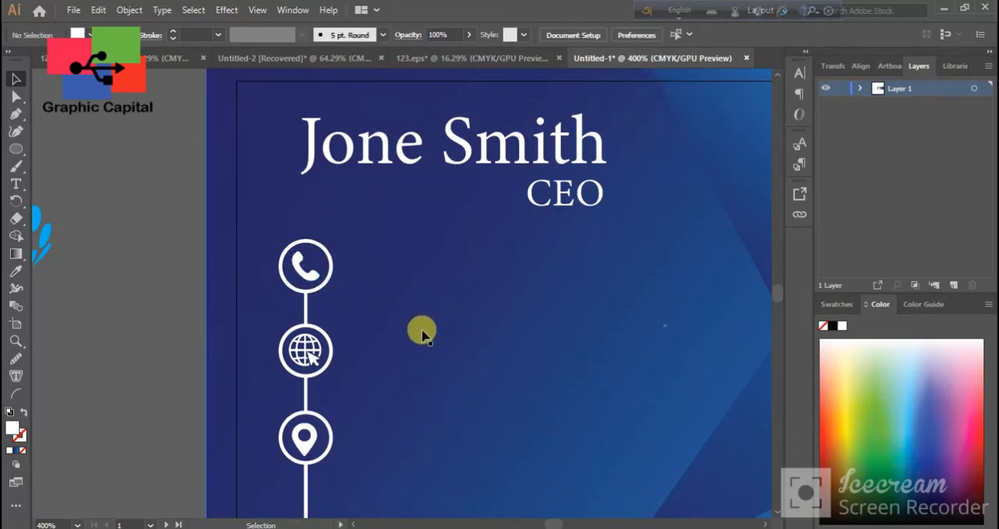
# Copy the faceted blue background of the front card onto the blank second card, aligned to its bleed
pyautogui.scroll(-2, 405, 336)
pyautogui.press('space')
pyautogui.scroll(-2, 393, 350)
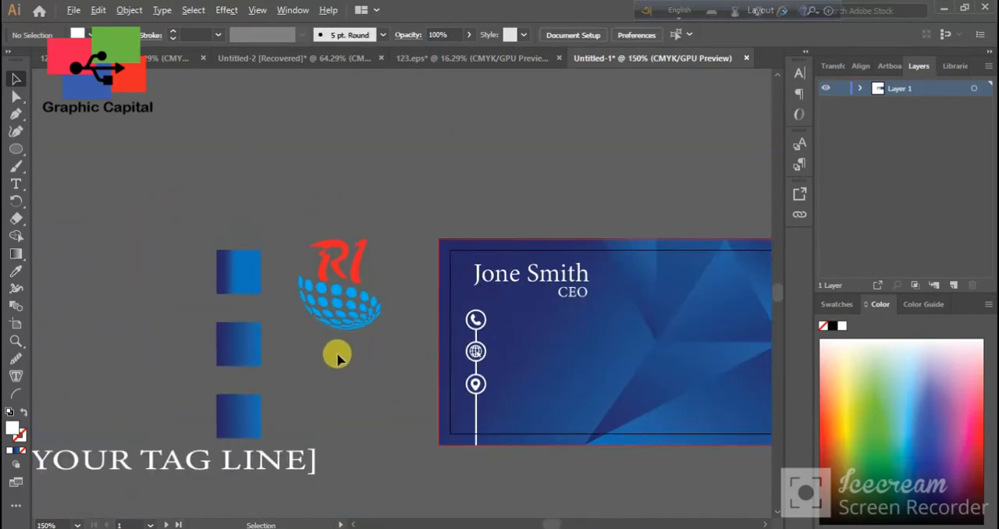
pyautogui.moveTo(517, 419); pyautogui.dragTo(355, 451)
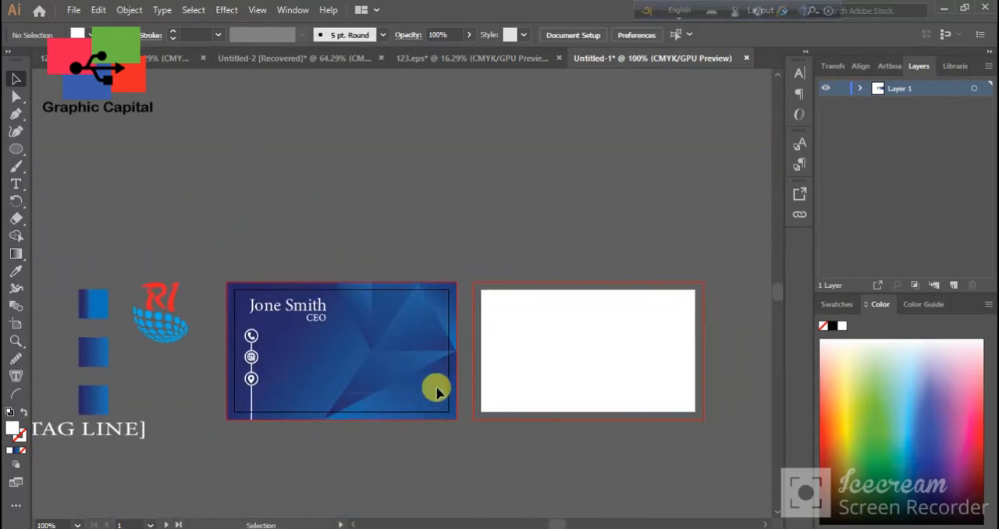
pyautogui.click(429, 287)
pyautogui.moveTo(356, 364); pyautogui.dragTo(408, 403)
# Reflect the copied background so its facets mirror those of the front card
pyautogui.rightClick(409, 404)
pyautogui.moveTo(567, 322)
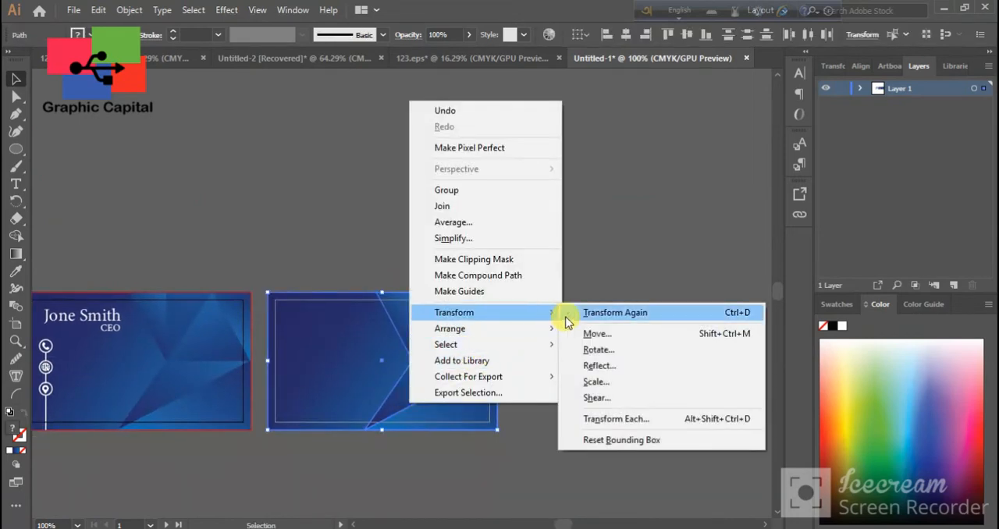
pyautogui.click(597, 365)
pyautogui.click(742, 359)
pyautogui.click(487, 482)
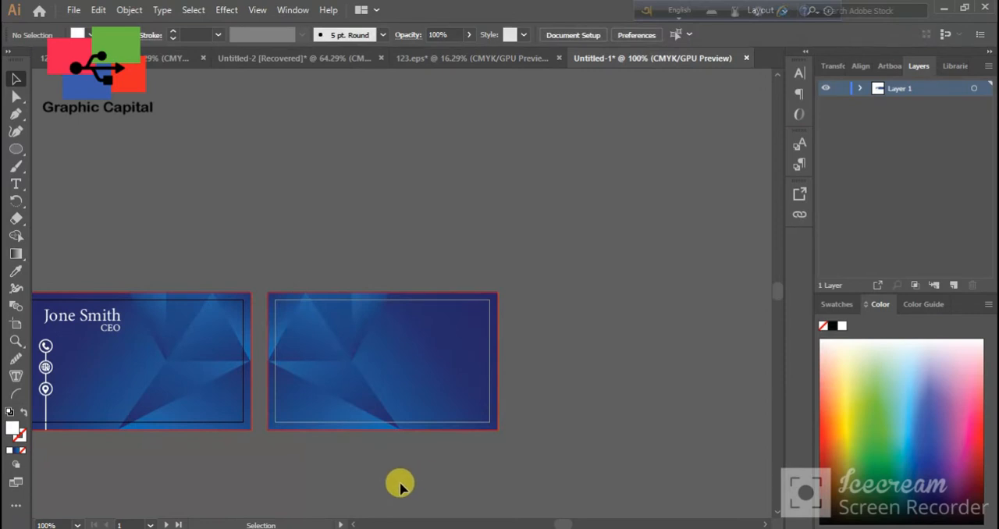
# Select the mirrored facet shapes on the second card and narrow them slightly towards its left edge
pyautogui.click(320, 394)
pyautogui.keyDown('shift'); pyautogui.click(366, 334); pyautogui.keyUp('shift')
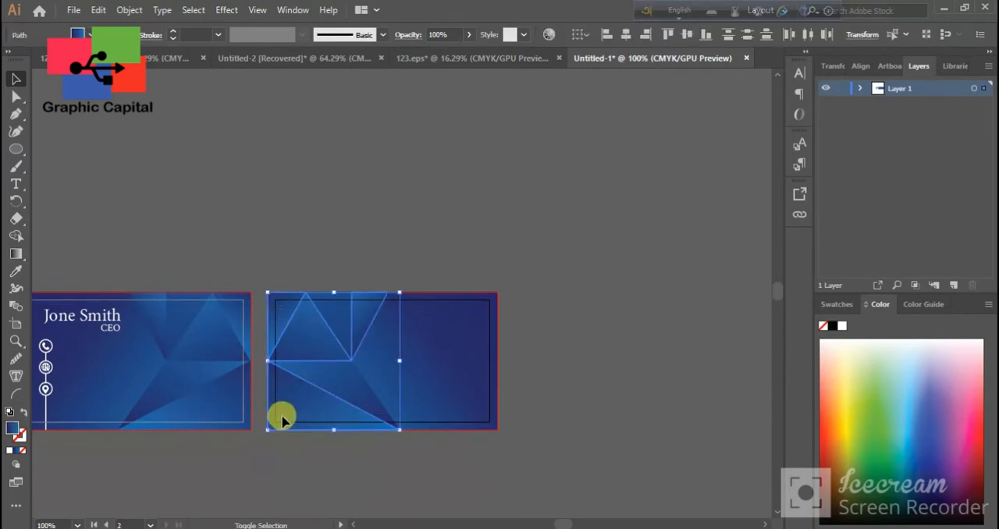
pyautogui.moveTo(400, 366); pyautogui.dragTo(381, 361)
pyautogui.hotkey('ctrl', 'z')
pyautogui.click(363, 476)
# Move the R1 globe logo onto the right part of the second card and bring it to the front
pyautogui.moveTo(258, 445); pyautogui.dragTo(398, 439)
pyautogui.moveTo(66, 337); pyautogui.dragTo(565, 336)
pyautogui.rightClick(564, 336)
pyautogui.click(750, 258)
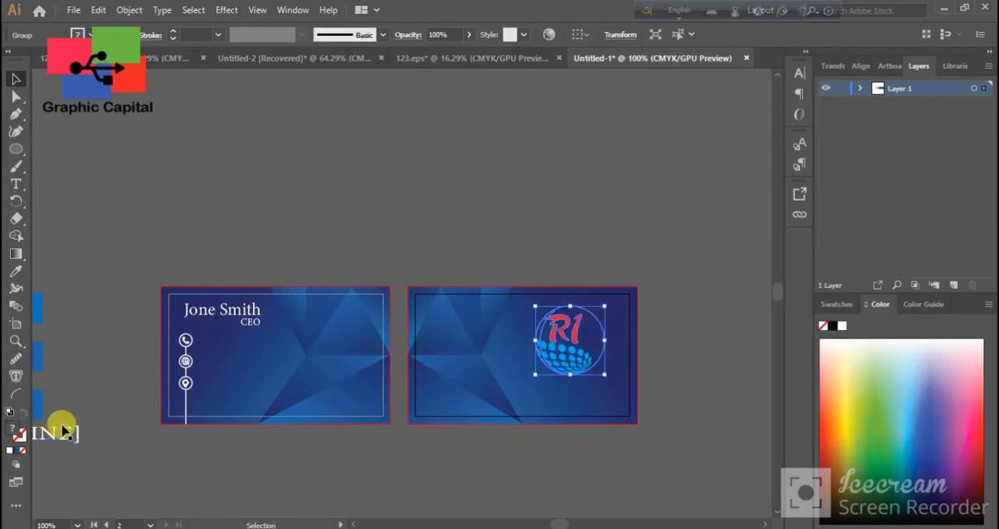
# Move the [YOUR TAG LINE] text onto the second card, bring it to the front and shrink it beneath the logo
pyautogui.moveTo(58, 425); pyautogui.dragTo(573, 404)
pyautogui.rightClick(575, 404)
pyautogui.click(843, 334)
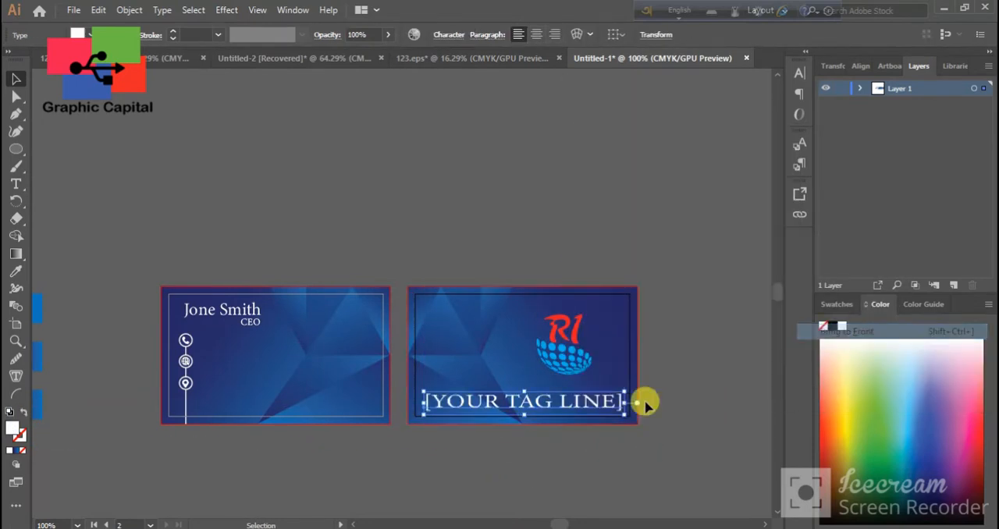
pyautogui.moveTo(423, 402); pyautogui.dragTo(512, 390)
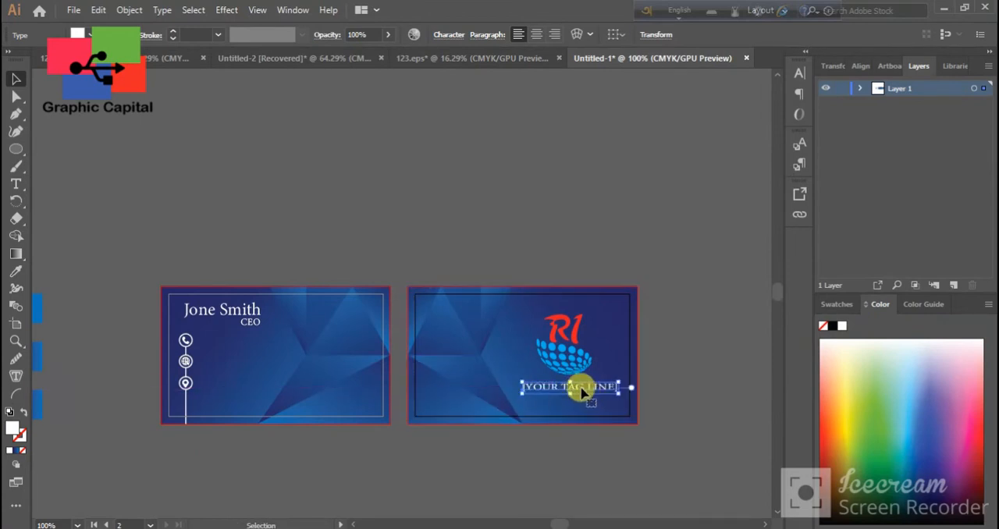
pyautogui.click(679, 384)
# Slightly enlarge the R1 logo above the tag line
pyautogui.click(597, 328)
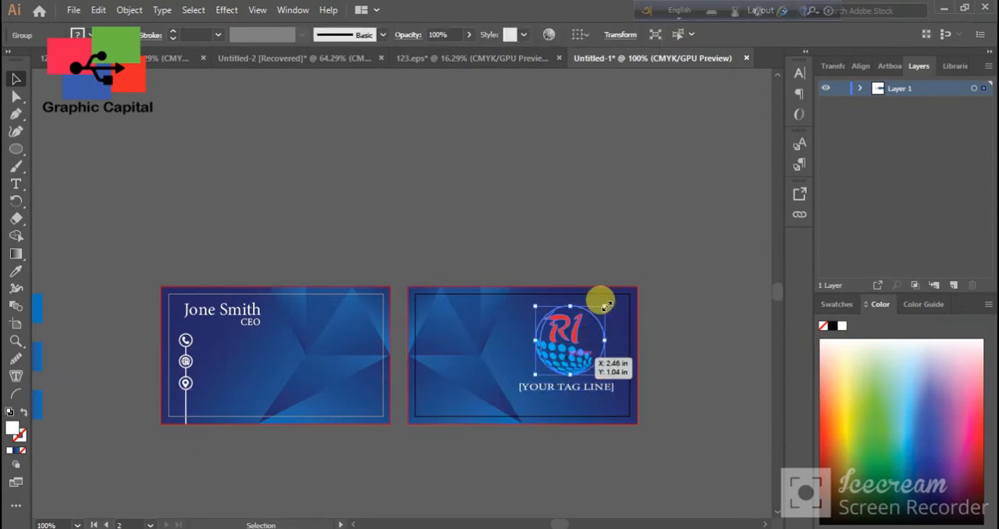
pyautogui.click(671, 353)
pyautogui.click(593, 397)
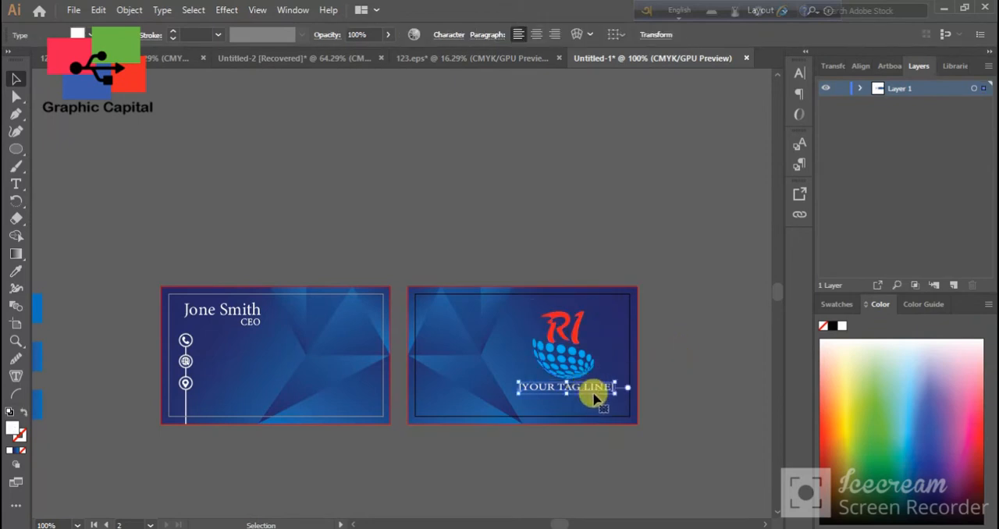
pyautogui.click(691, 432)
# Move the phone number text onto the front card, bring it to the front and reduce its size
pyautogui.moveTo(185, 453); pyautogui.dragTo(468, 475)
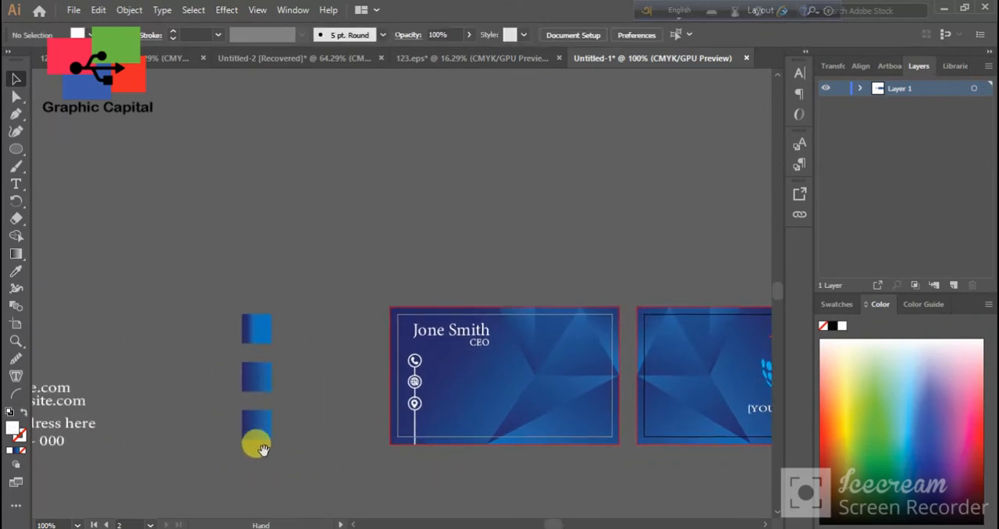
pyautogui.moveTo(69, 355); pyautogui.dragTo(588, 357)
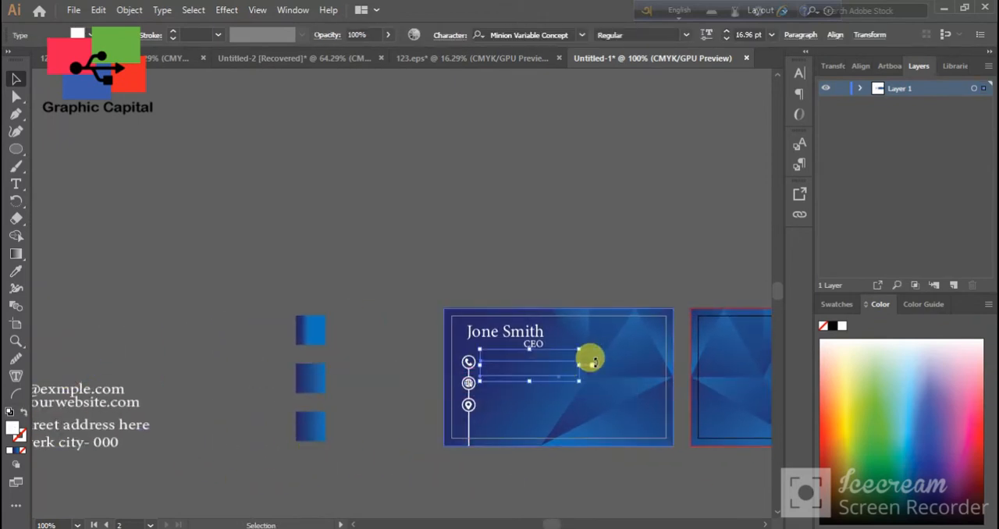
pyautogui.rightClick(588, 357)
pyautogui.click(791, 287)
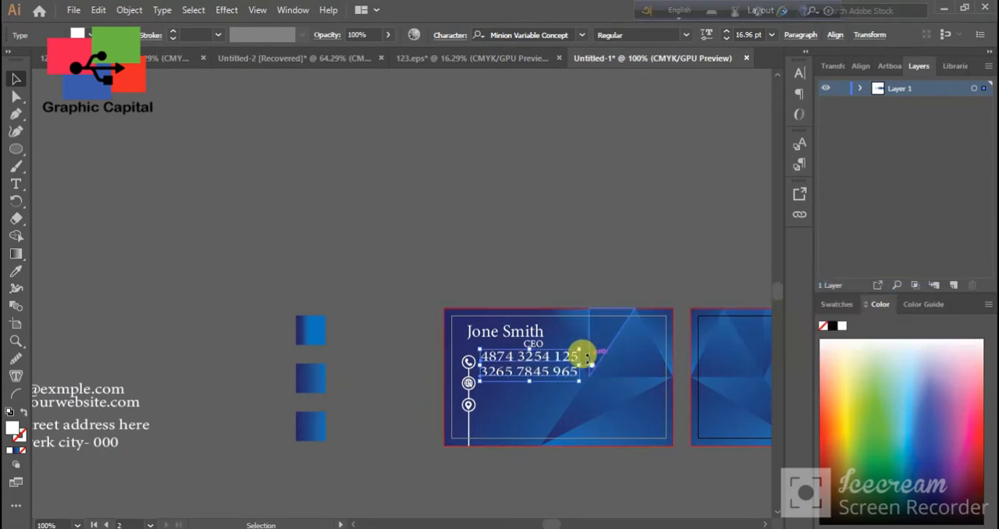
pyautogui.moveTo(580, 364); pyautogui.dragTo(440, 450)
pyautogui.click(306, 405)
# Scale down both phone number lines together and place them beside the phone icon
pyautogui.scroll(3, 500, 446)
pyautogui.keyDown('shift'); pyautogui.click(504, 333); pyautogui.keyUp('shift')
pyautogui.rightClick(534, 309)
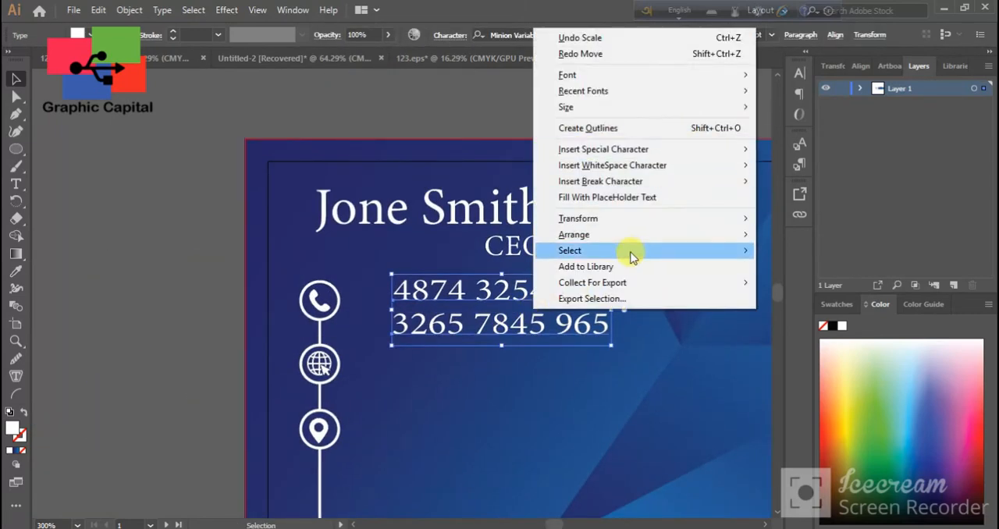
pyautogui.click(489, 317)
pyautogui.keyDown('shift'); pyautogui.click(526, 287); pyautogui.keyUp('shift')
pyautogui.keyDown('shift'); pyautogui.click(542, 289); pyautogui.keyUp('shift')
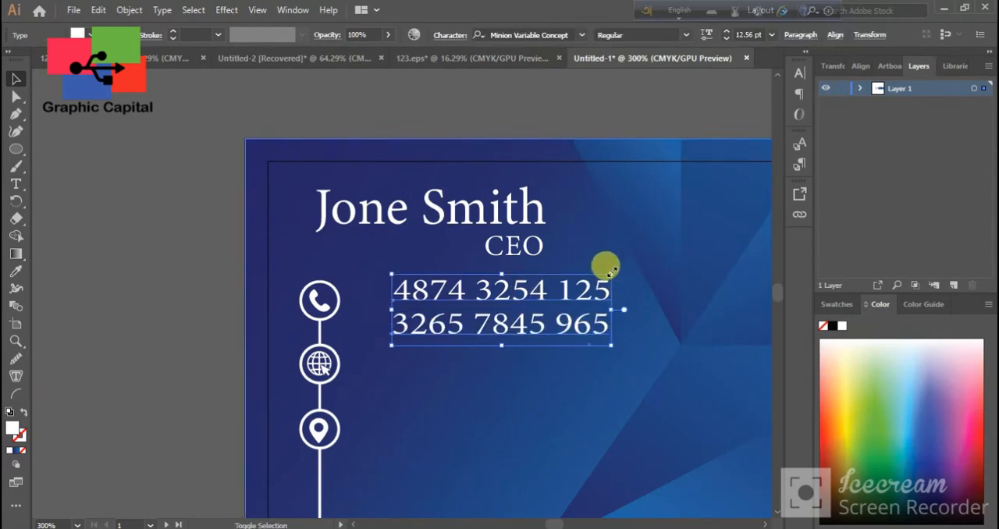
pyautogui.moveTo(610, 272); pyautogui.dragTo(592, 278)
pyautogui.moveTo(534, 299); pyautogui.dragTo(473, 290)
pyautogui.click(201, 295)
# Move the e-mail and website text onto the front card, bring it to the front and shrink it beside the globe icon
pyautogui.moveTo(198, 358); pyautogui.dragTo(370, 370)
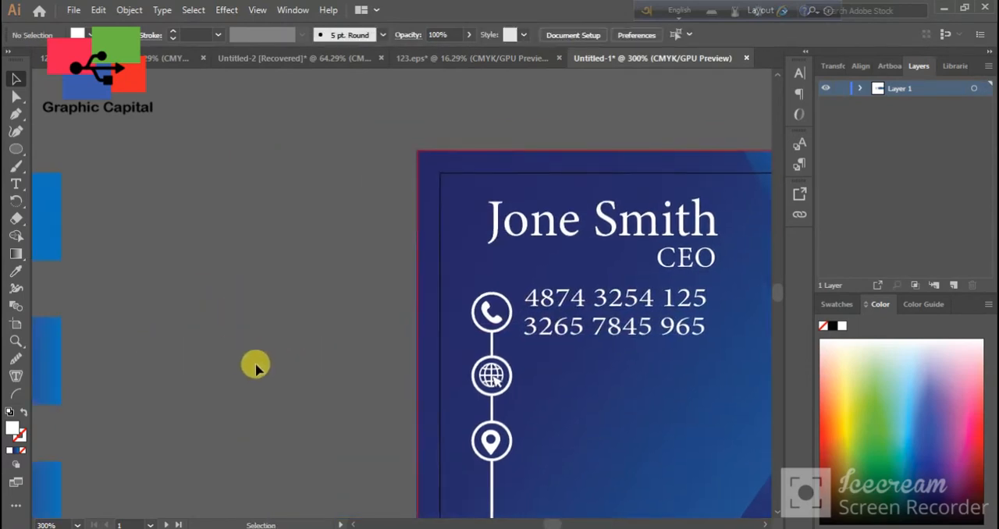
pyautogui.scroll(-3, 254, 365)
pyautogui.moveTo(174, 365); pyautogui.dragTo(303, 378)
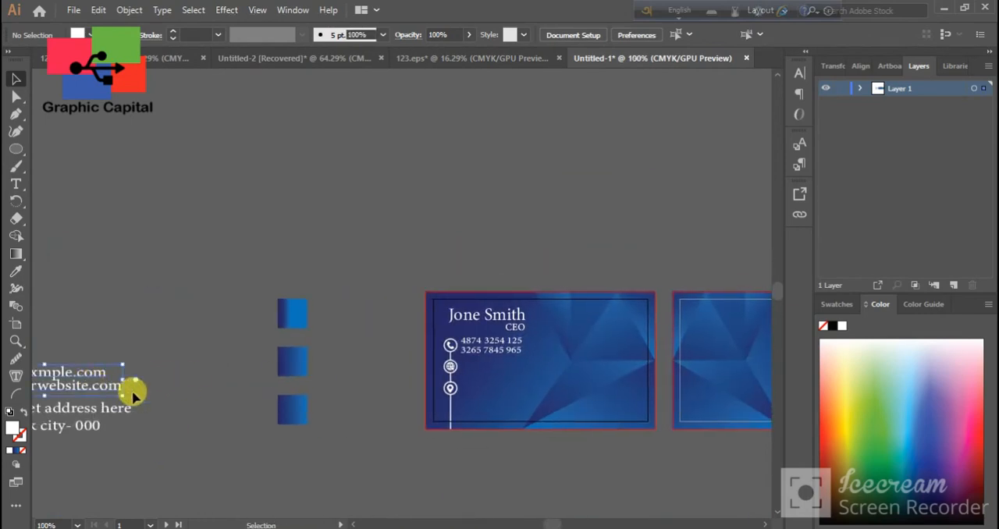
pyautogui.moveTo(134, 396); pyautogui.dragTo(580, 375)
pyautogui.rightClick(580, 374)
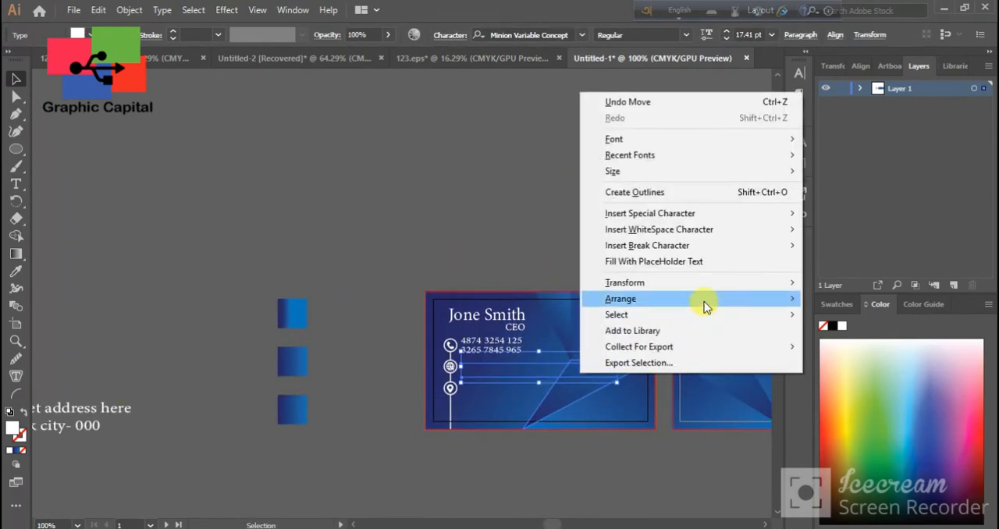
pyautogui.moveTo(704, 307)
pyautogui.click(828, 293)
pyautogui.moveTo(614, 346); pyautogui.dragTo(576, 362)
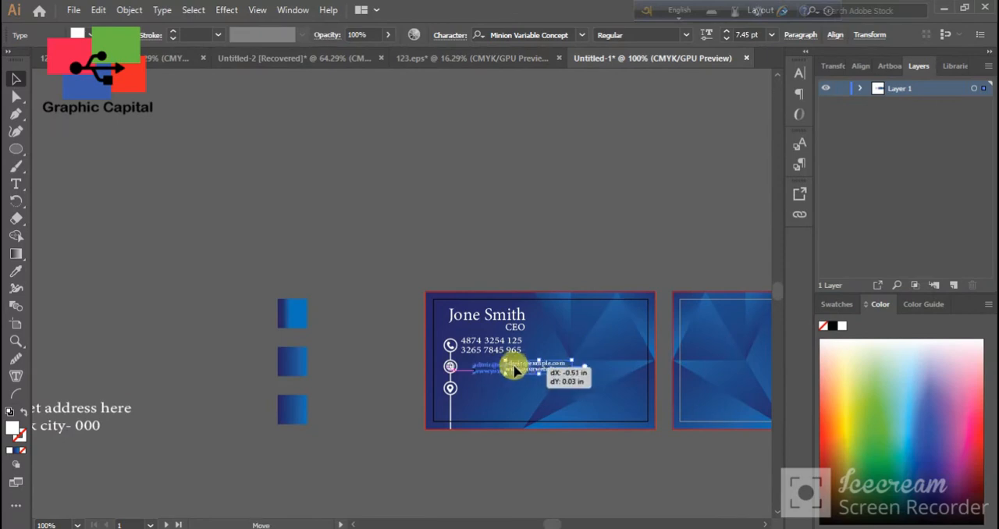
# Move the street address text onto the front card, bring it to the front and shrink it near the location pin
pyautogui.moveTo(53, 433); pyautogui.dragTo(608, 399)
pyautogui.rightClick(661, 396)
pyautogui.moveTo(763, 334)
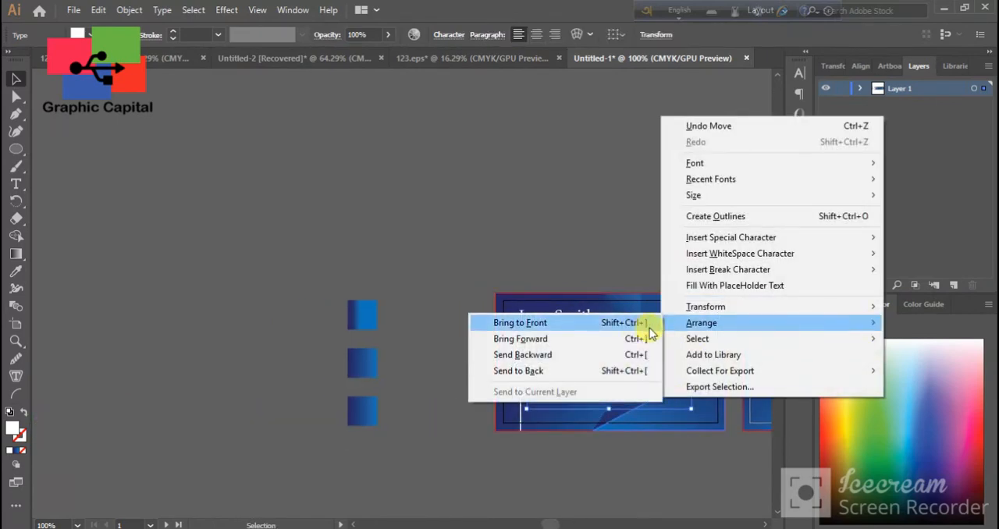
pyautogui.click(647, 324)
pyautogui.moveTo(694, 372); pyautogui.dragTo(645, 378)
pyautogui.moveTo(599, 396); pyautogui.dragTo(589, 398)
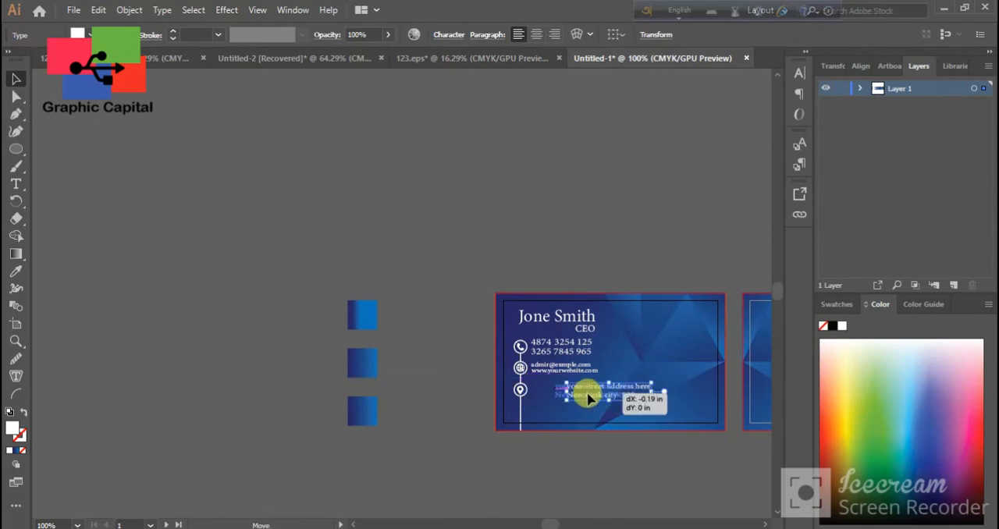
# Reduce the address text further and align it beside the location pin, in line with the other contact lines
pyautogui.scroll(3, 569, 400)
pyautogui.moveTo(442, 395); pyautogui.dragTo(457, 388)
pyautogui.moveTo(622, 349); pyautogui.dragTo(599, 356)
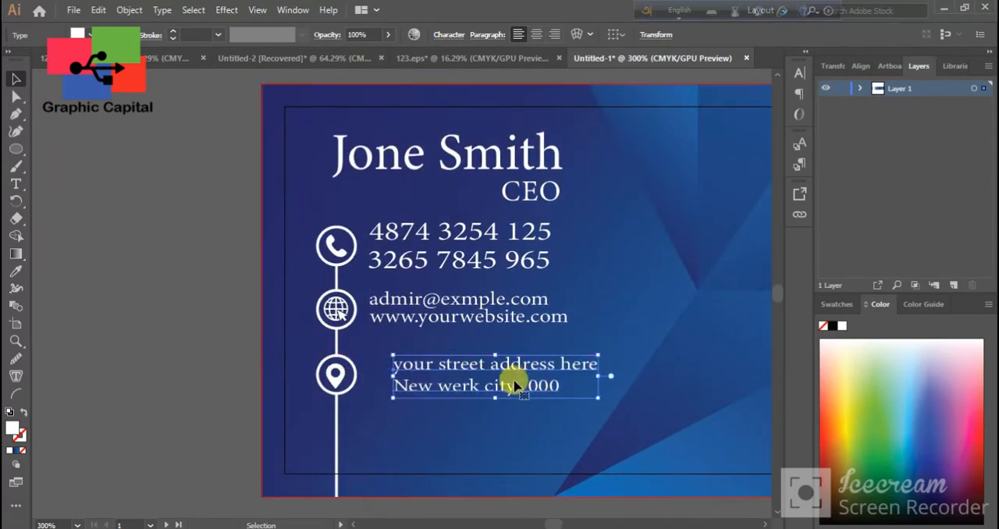
pyautogui.moveTo(498, 389); pyautogui.dragTo(472, 388)
pyautogui.click(169, 373)
# Shrink the two phone number lines to 7.24 pt and reposition them next to the phone icon
pyautogui.moveTo(342, 291); pyautogui.dragTo(287, 370)
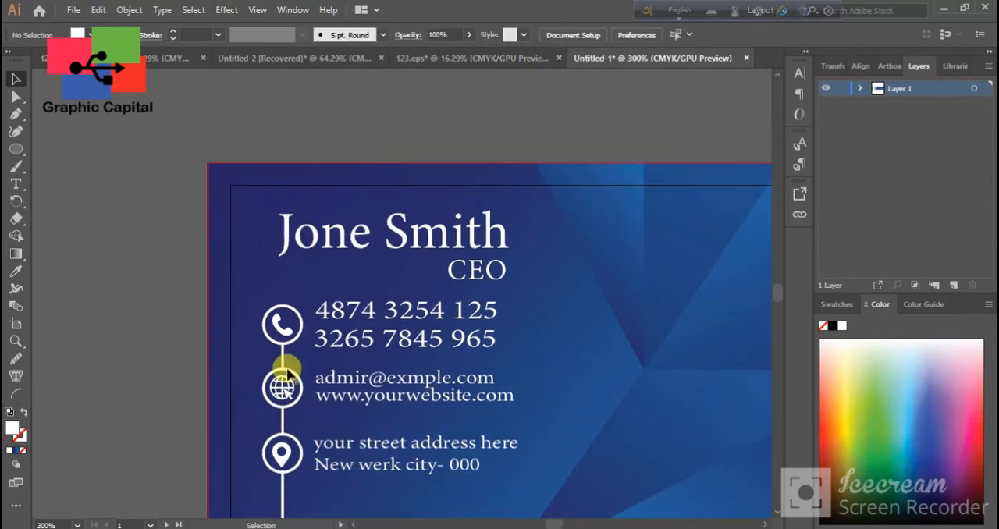
pyautogui.click(427, 309)
pyautogui.moveTo(493, 300)
pyautogui.mouseDown()
pyautogui.moveTo(487, 293)
pyautogui.moveTo(482, 306)
pyautogui.mouseUp()
pyautogui.moveTo(412, 333); pyautogui.dragTo(390, 331)
pyautogui.click(135, 325)
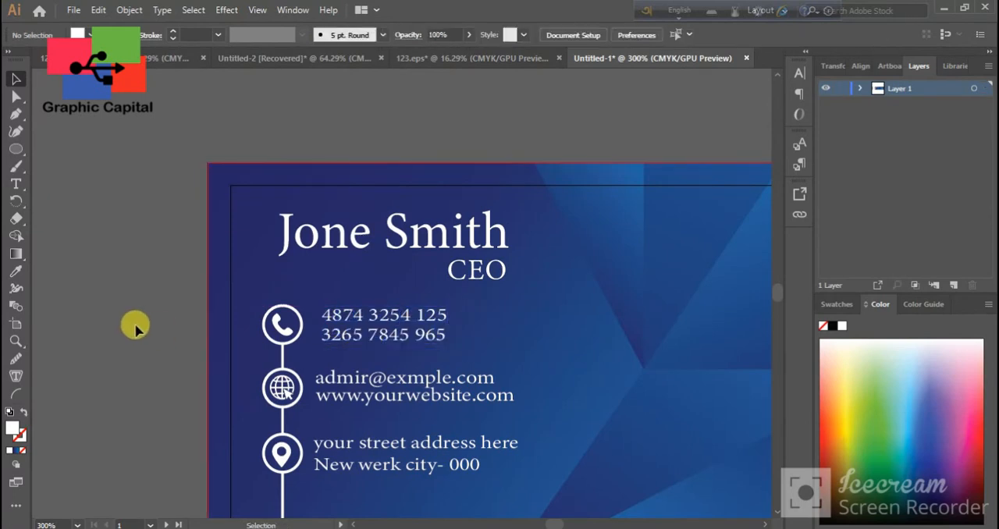
pyautogui.click(398, 321)
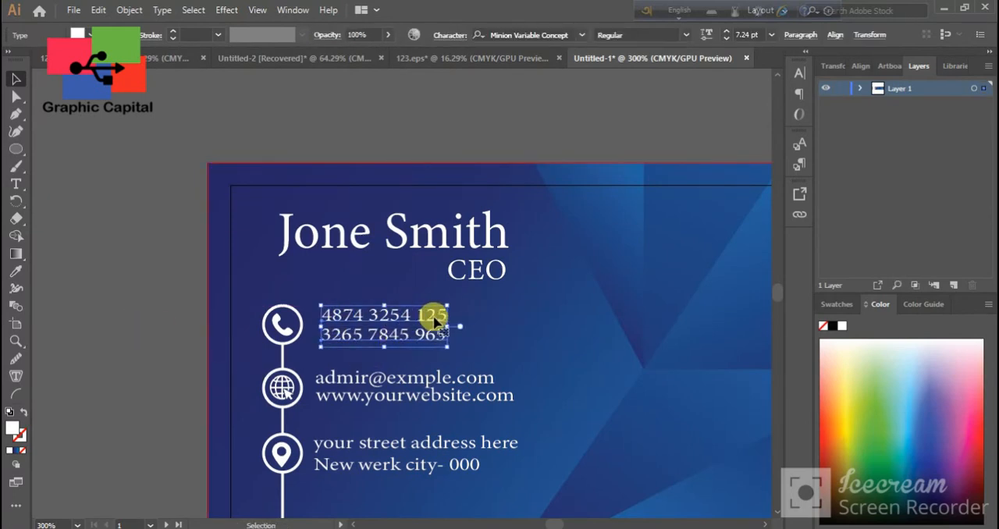
pyautogui.click(149, 323)
# Examine the logo, tag line and overall layout of both card sides
pyautogui.scroll(-1, 398, 381)
pyautogui.hscroll(10, 647, 469)
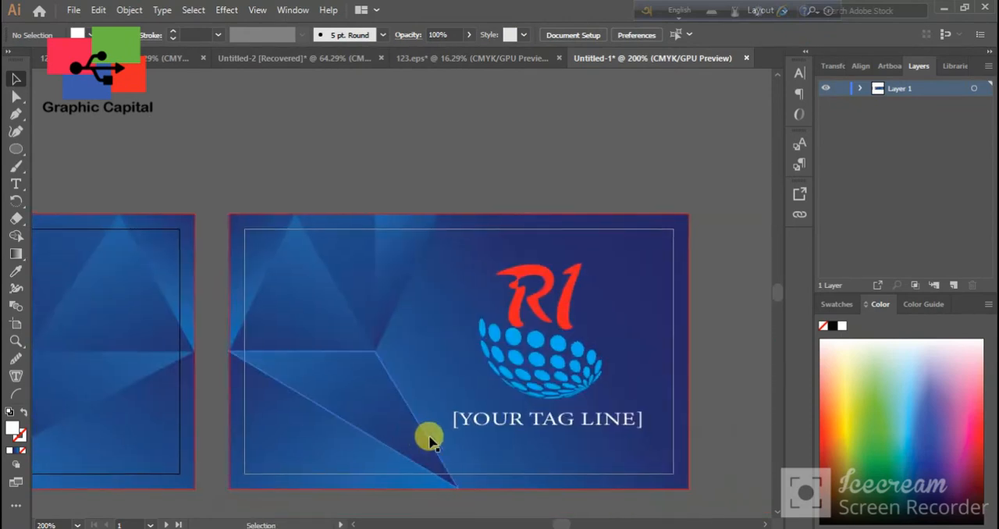
pyautogui.click(564, 383)
pyautogui.click(569, 492)
pyautogui.scroll(-2, 539, 478)
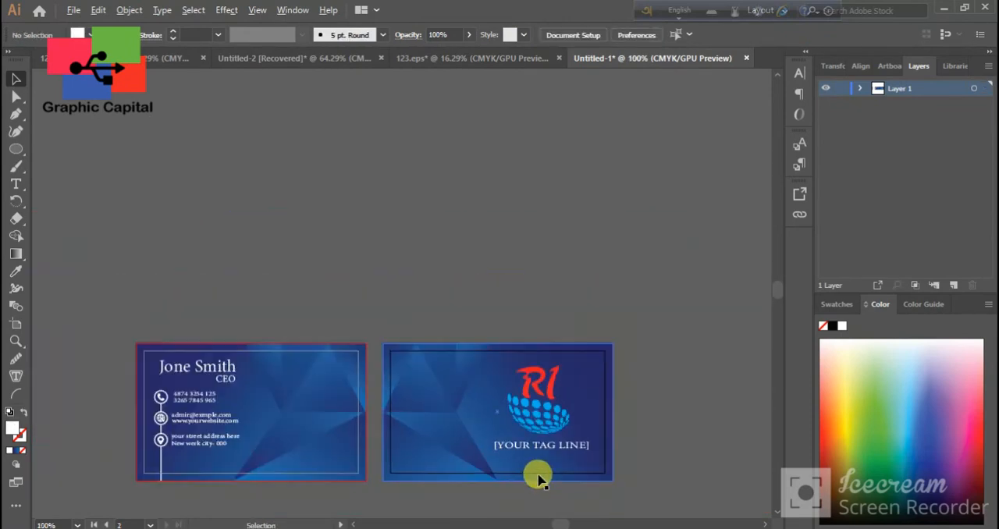
pyautogui.moveTo(346, 461); pyautogui.dragTo(340, 372)
pyautogui.click(347, 387)
pyautogui.click(362, 437)
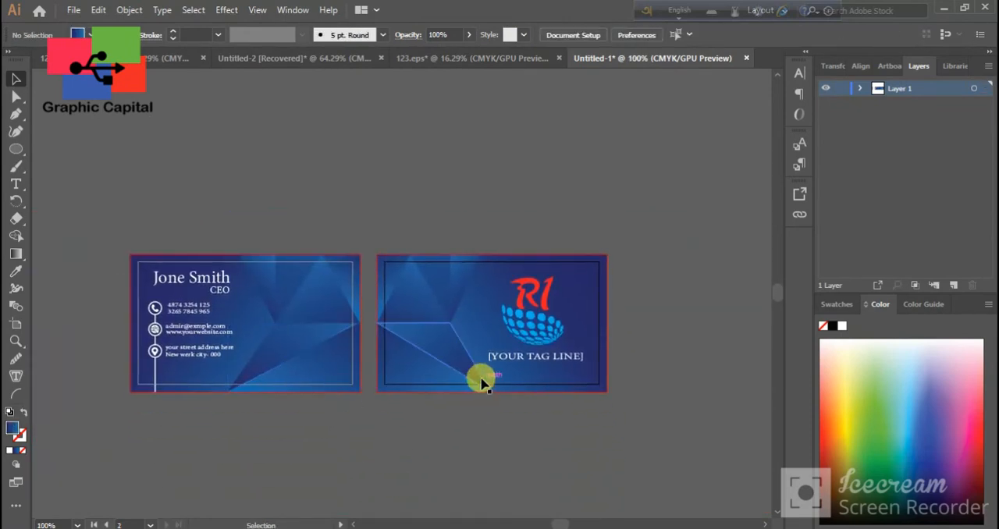
# Redirect the linear gradient of the second card's background so light blue fills the upper-right corner and dark blue the middle
pyautogui.click(495, 341)
pyautogui.click(15, 254)
pyautogui.moveTo(647, 385); pyautogui.dragTo(297, 337)
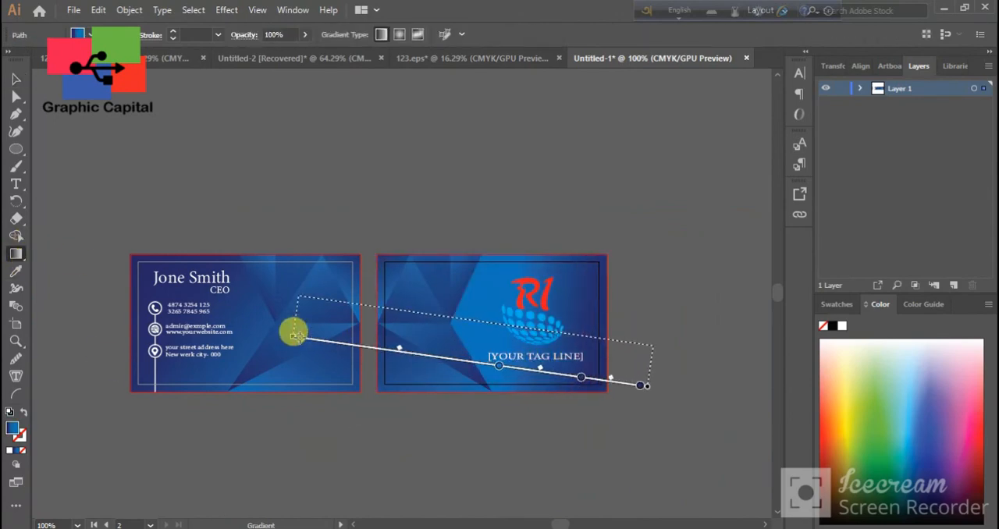
pyautogui.moveTo(366, 410); pyautogui.dragTo(759, 74)
pyautogui.scroll(-1, 563, 333)
pyautogui.click(17, 80)
pyautogui.click(237, 179)
pyautogui.scroll(-1, 281, 273)
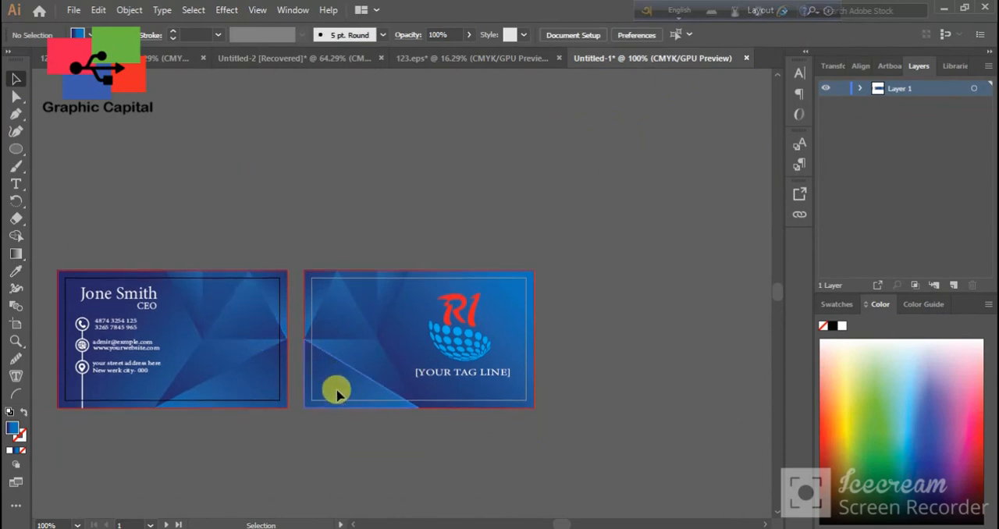
# Adjust the linear gradient of the lower-left triangle on the second card until it blends into the dark blue background
pyautogui.click(336, 393)
pyautogui.click(16, 255)
pyautogui.moveTo(440, 433); pyautogui.dragTo(406, 426)
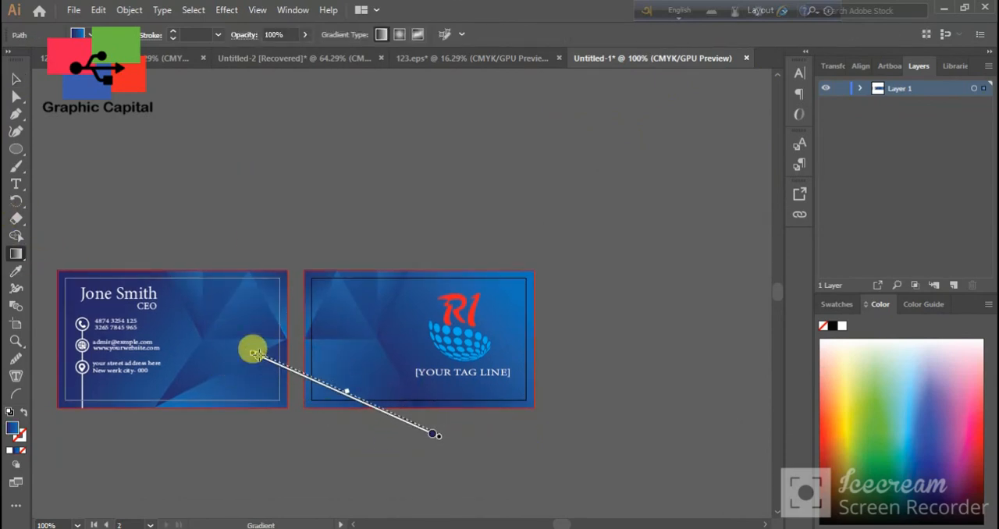
pyautogui.moveTo(258, 353); pyautogui.dragTo(257, 354)
pyautogui.moveTo(305, 446); pyautogui.dragTo(330, 402)
pyautogui.moveTo(314, 280); pyautogui.dragTo(314, 281)
pyautogui.click(16, 80)
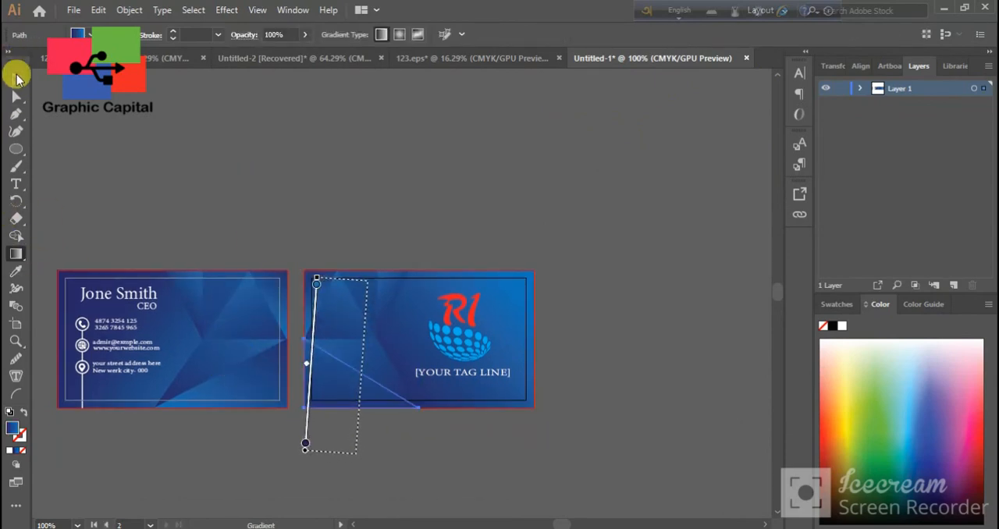
pyautogui.click(355, 461)
pyautogui.click(16, 255)
pyautogui.moveTo(469, 267); pyautogui.dragTo(386, 353)
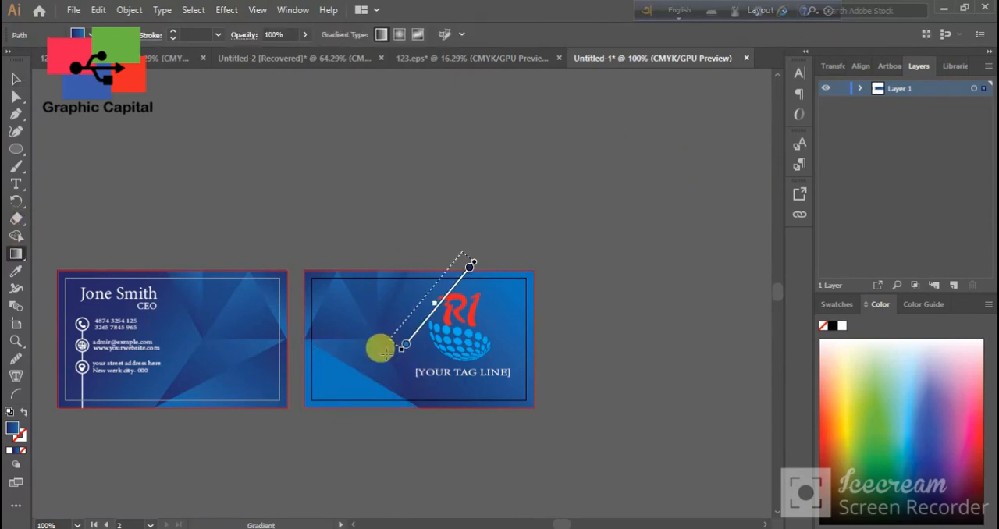
pyautogui.moveTo(197, 460); pyautogui.dragTo(141, 439)
pyautogui.click(16, 78)
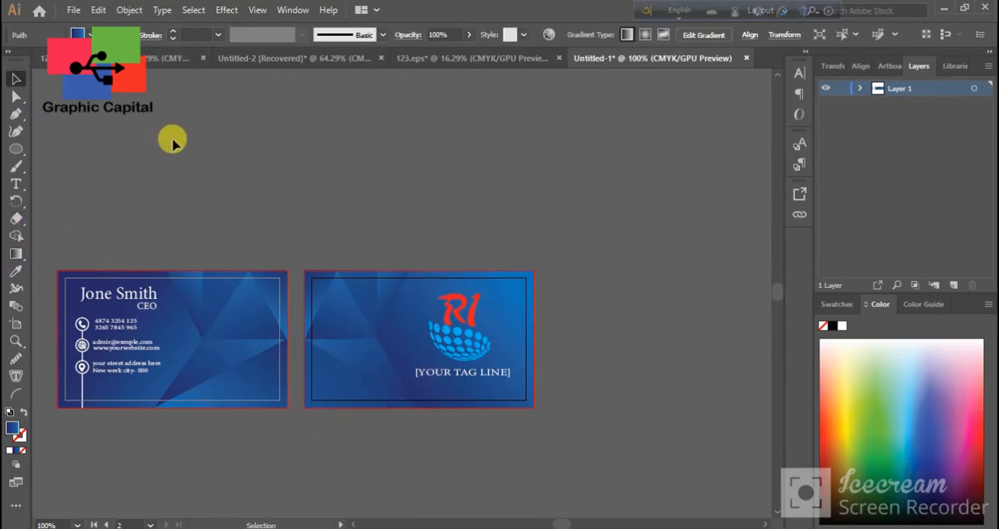
pyautogui.click(172, 140)
pyautogui.scroll(-1, 337, 382)
pyautogui.scroll(1, 355, 417)
pyautogui.moveTo(290, 415); pyautogui.dragTo(376, 417)
pyautogui.scroll(1, 382, 417)
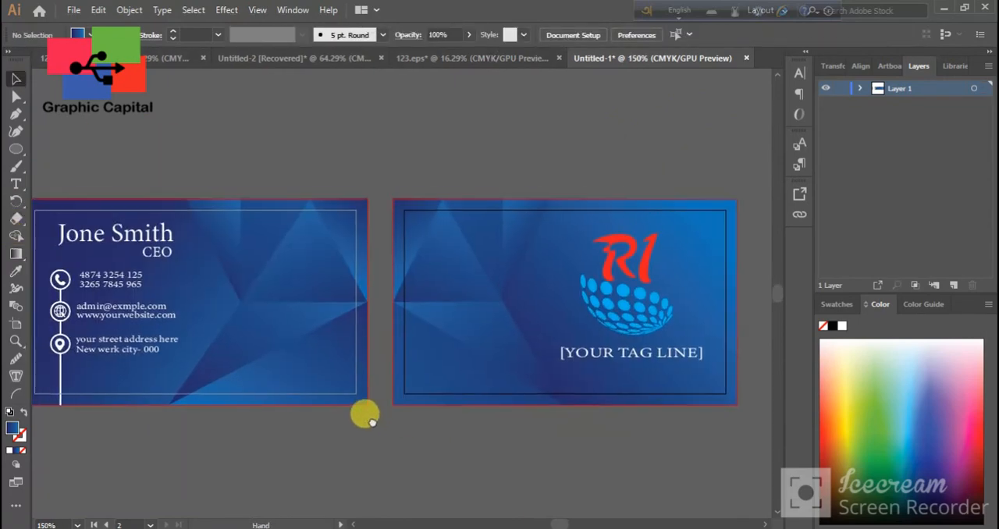